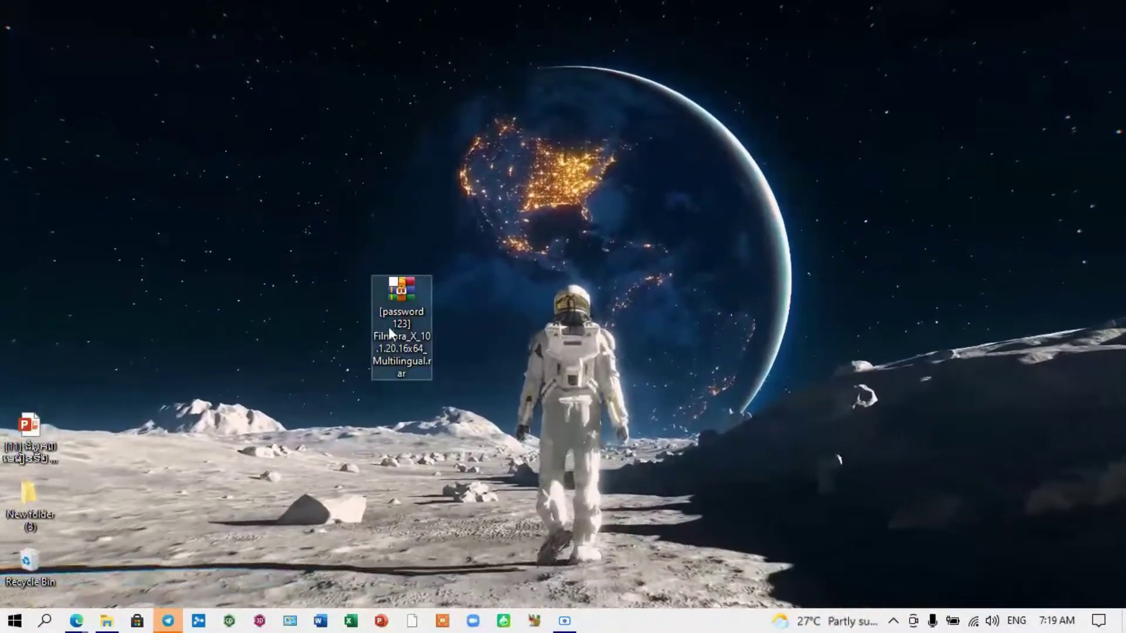
Step: Launch Windows Security by searching 'sec' from the Start menu
drag(404, 308, 403, 292)
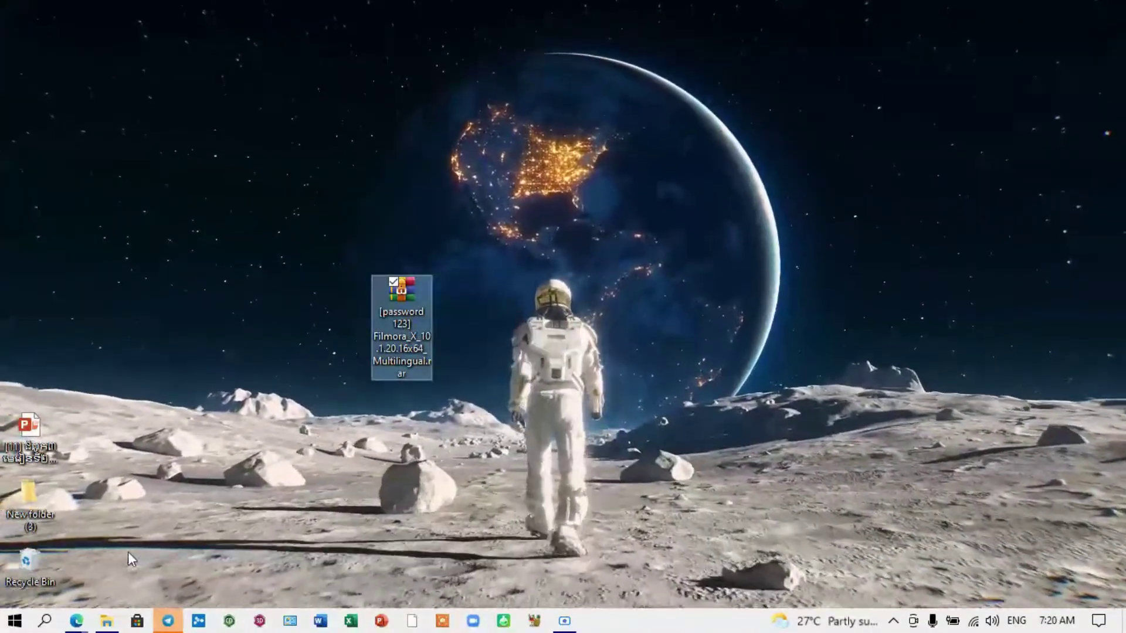
click(15, 621)
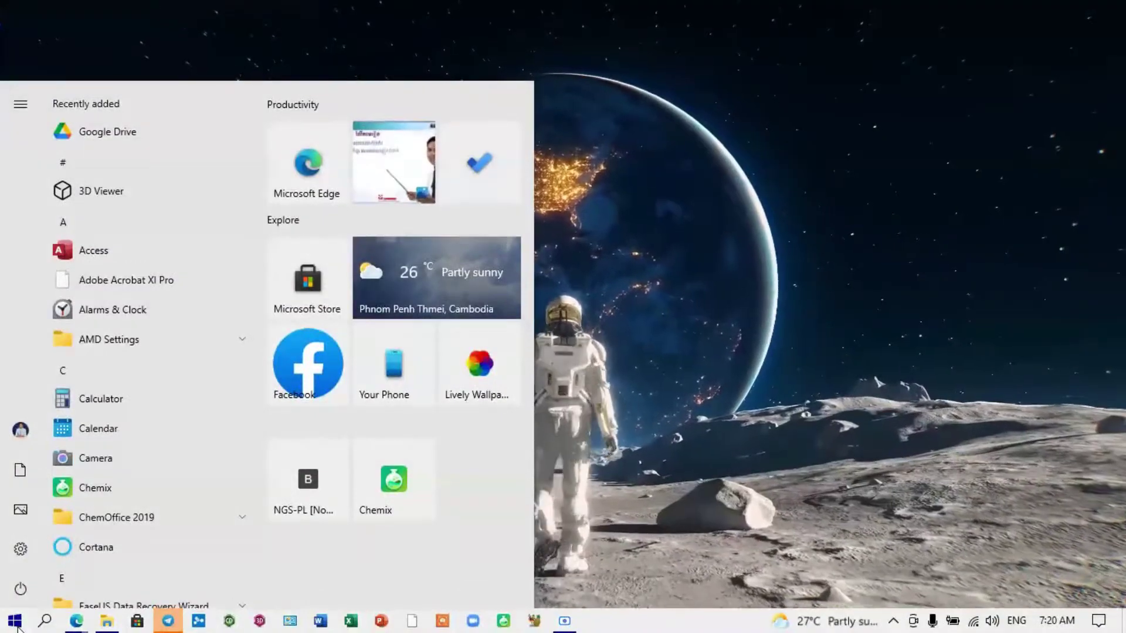
text(sec)
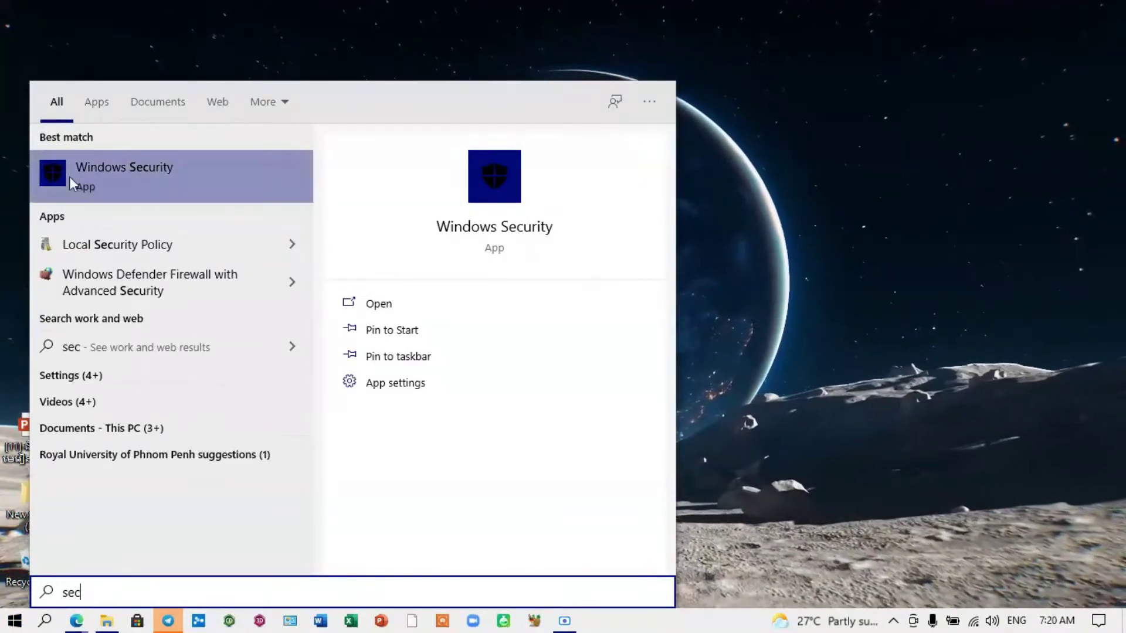
click(137, 174)
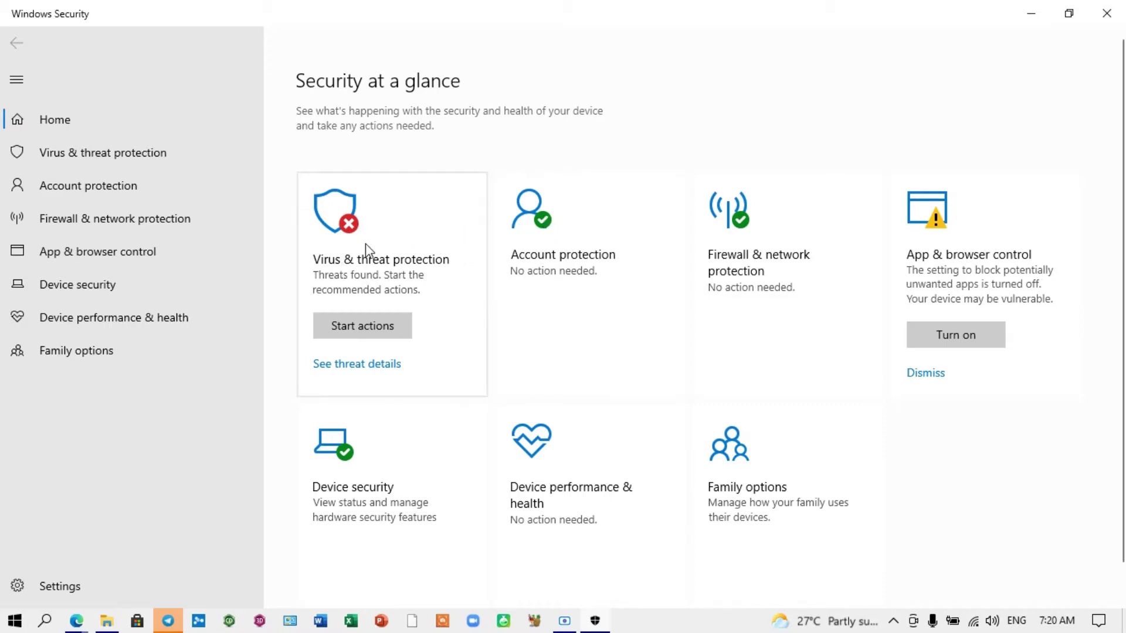
Step: Open the Virus & threat protection settings page in Windows Security
click(384, 243)
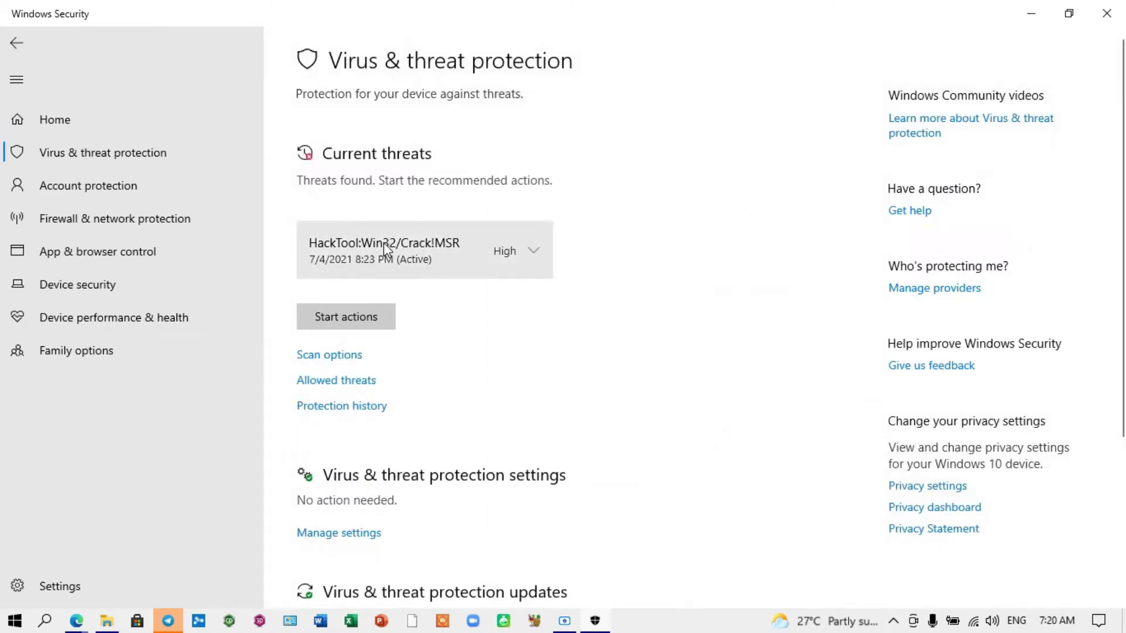
scroll(367, 321, down, 3)
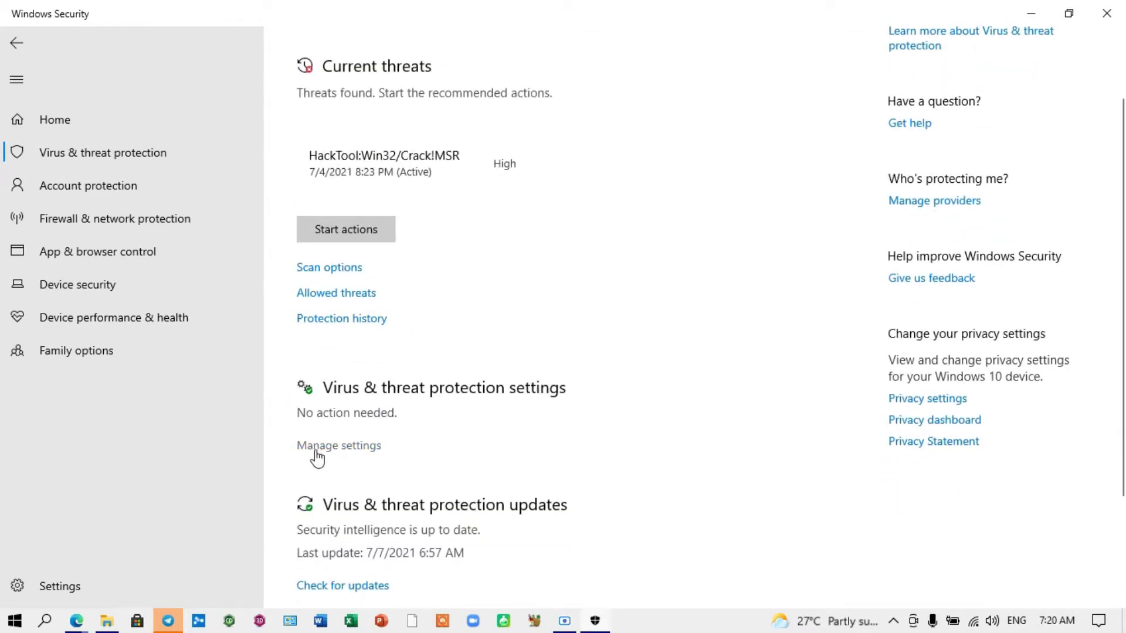
click(344, 456)
Step: Turn off real-time, cloud-delivered, sample submission and tamper protection, then minimize the window
scroll(370, 369, down, 8)
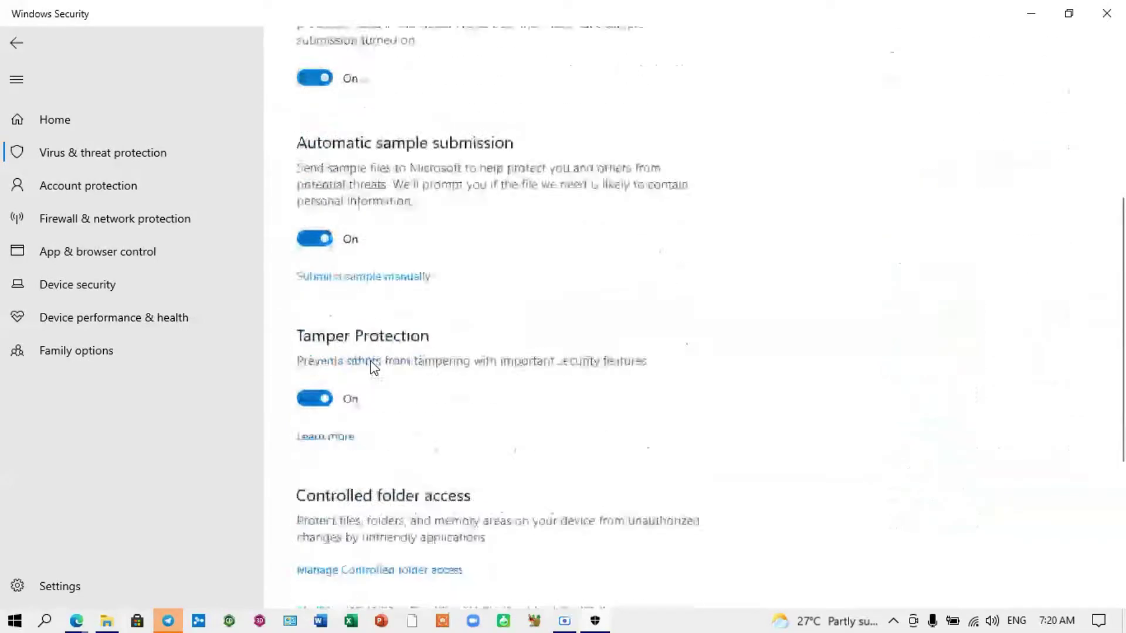
scroll(322, 334, down, 4)
scroll(319, 333, up, 6)
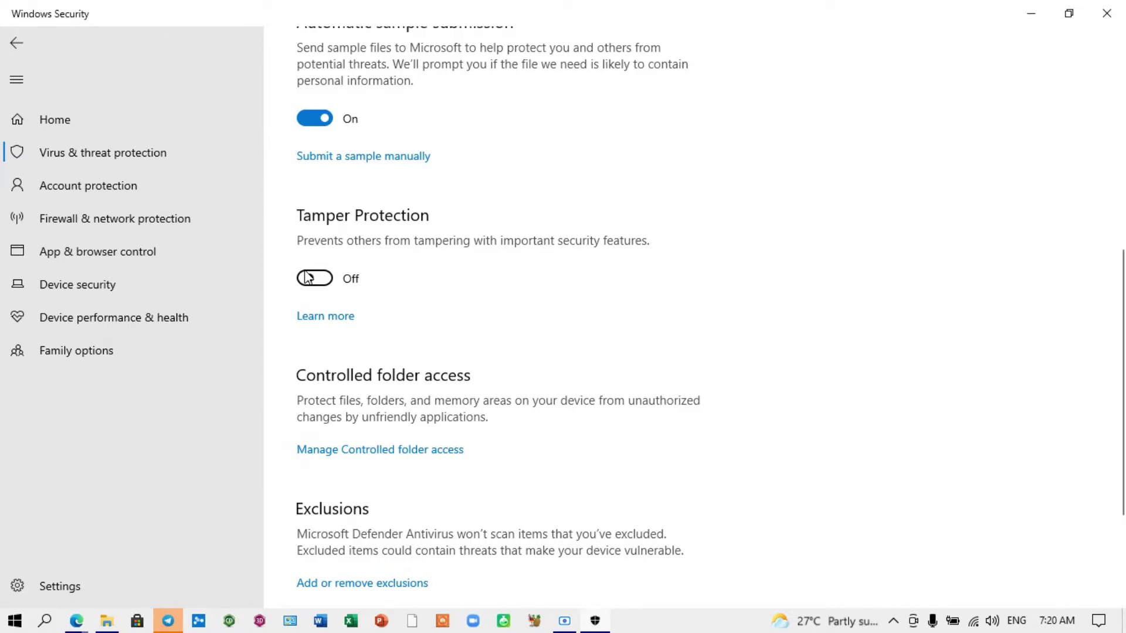
scroll(311, 353, up, 3)
click(306, 294)
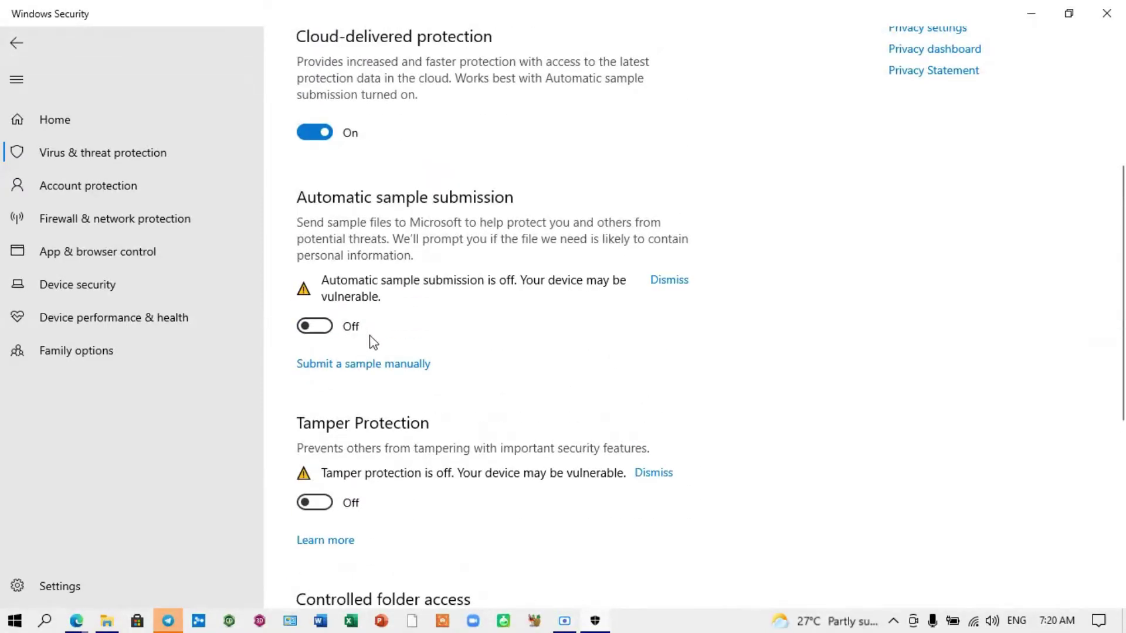
scroll(355, 334, up, 5)
click(305, 401)
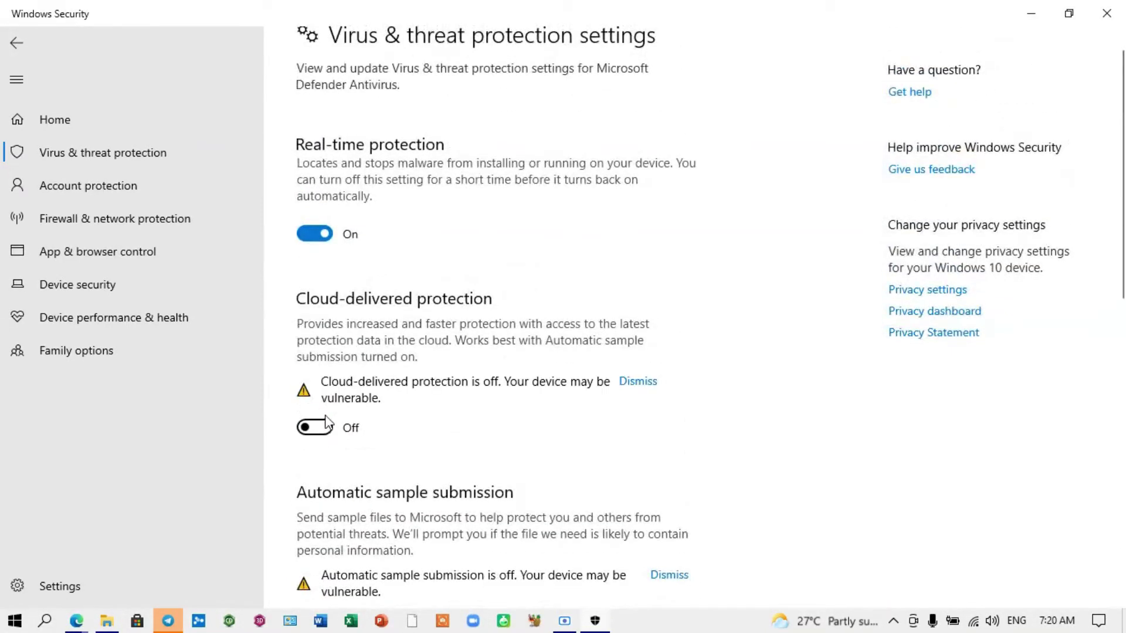
click(314, 242)
scroll(410, 359, up, 1)
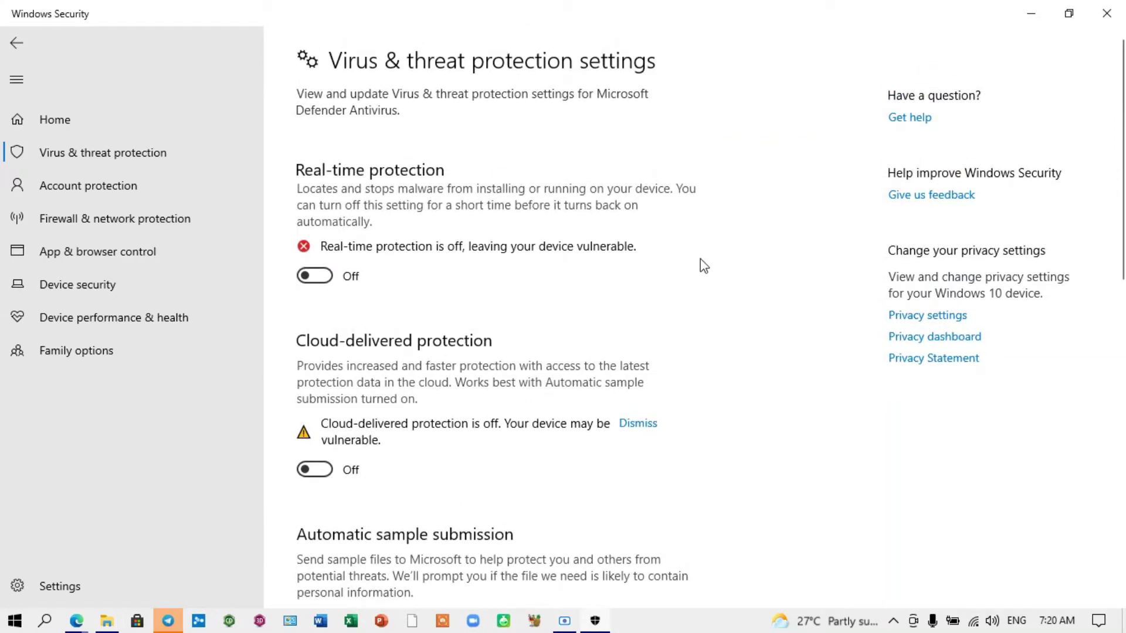
click(1032, 14)
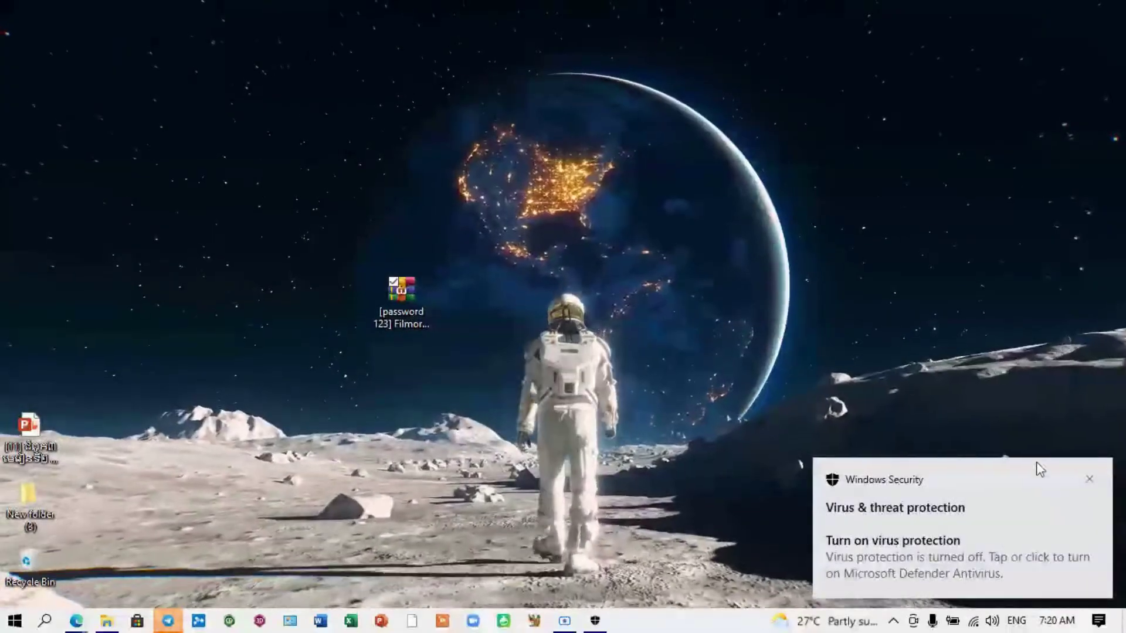
Step: Dismiss the notification and extract the Filmora RAR into its own folder, entering the archive password
click(1088, 480)
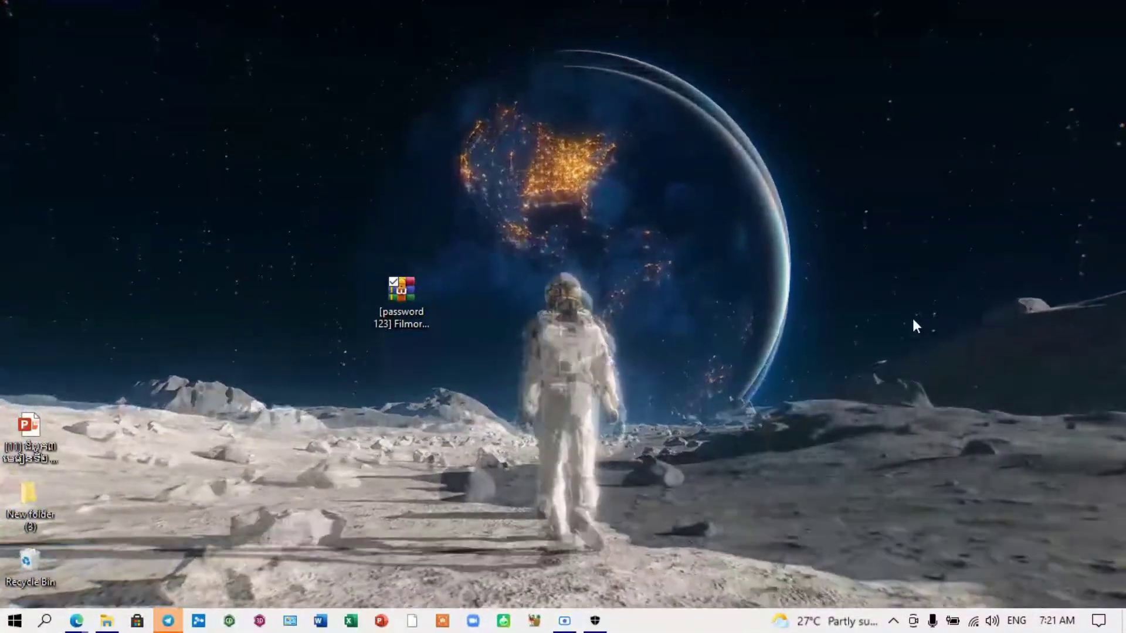
drag(389, 304, 357, 267)
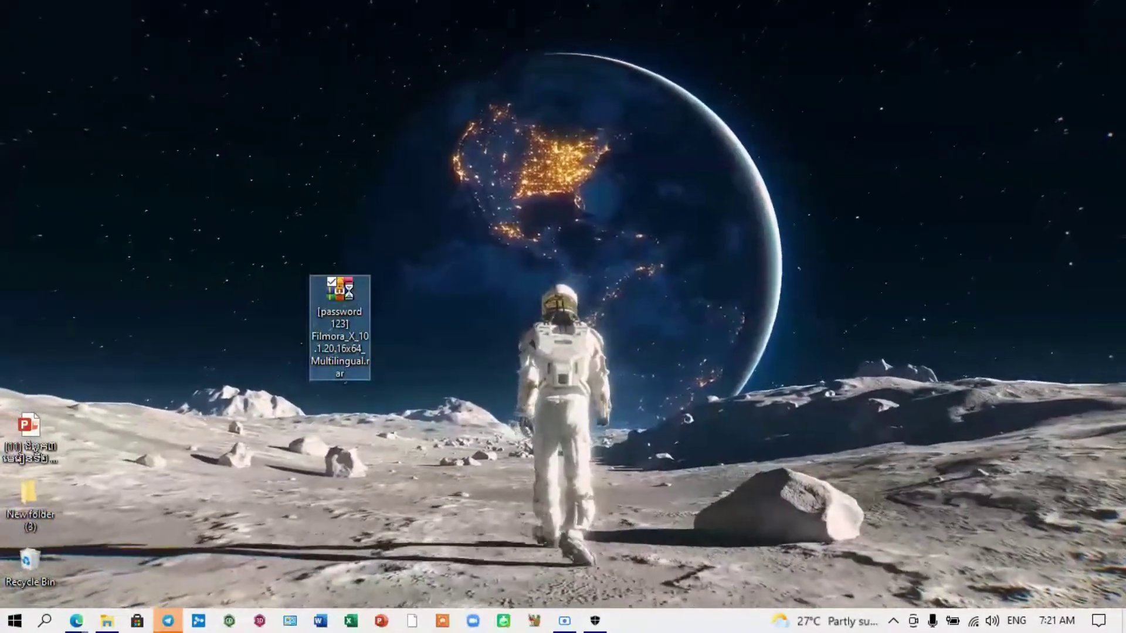
right_click(350, 290)
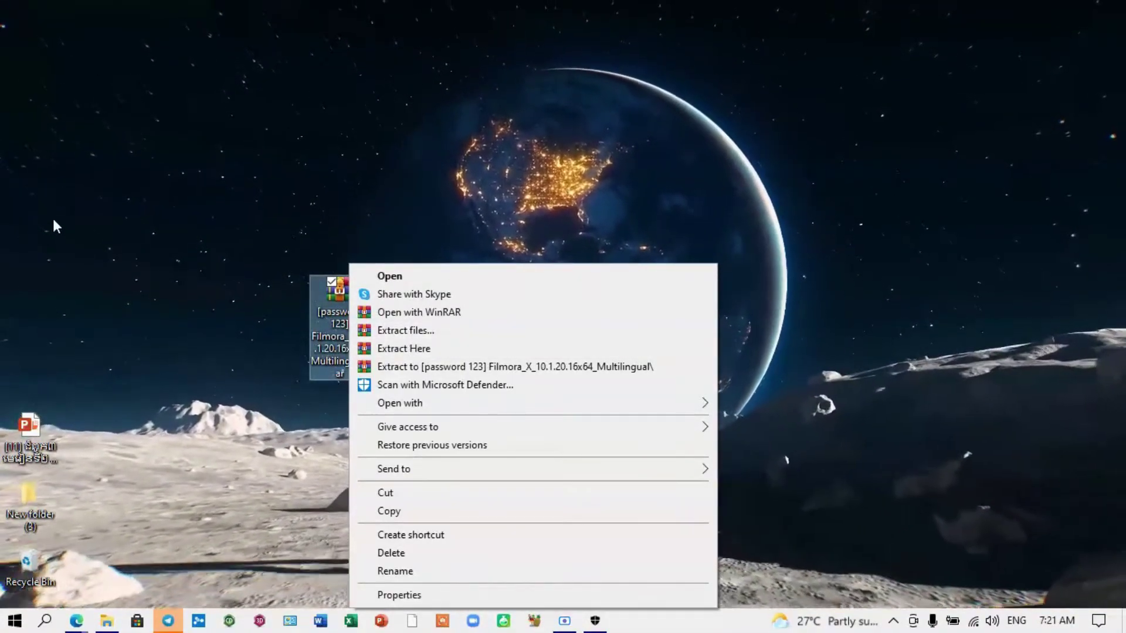
click(442, 368)
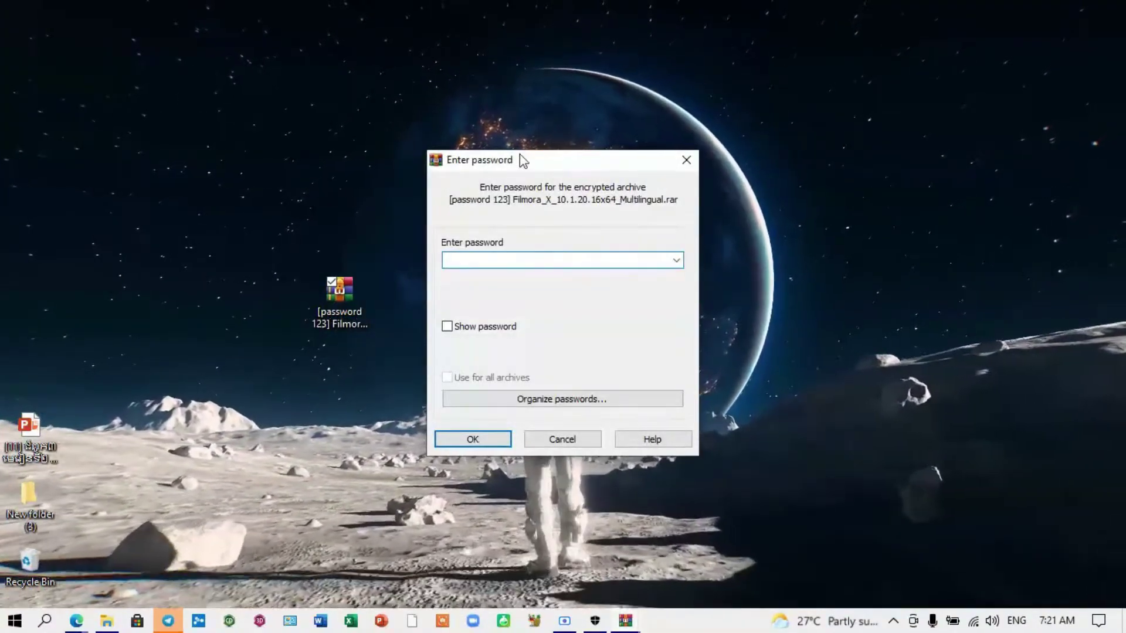
drag(519, 154, 488, 132)
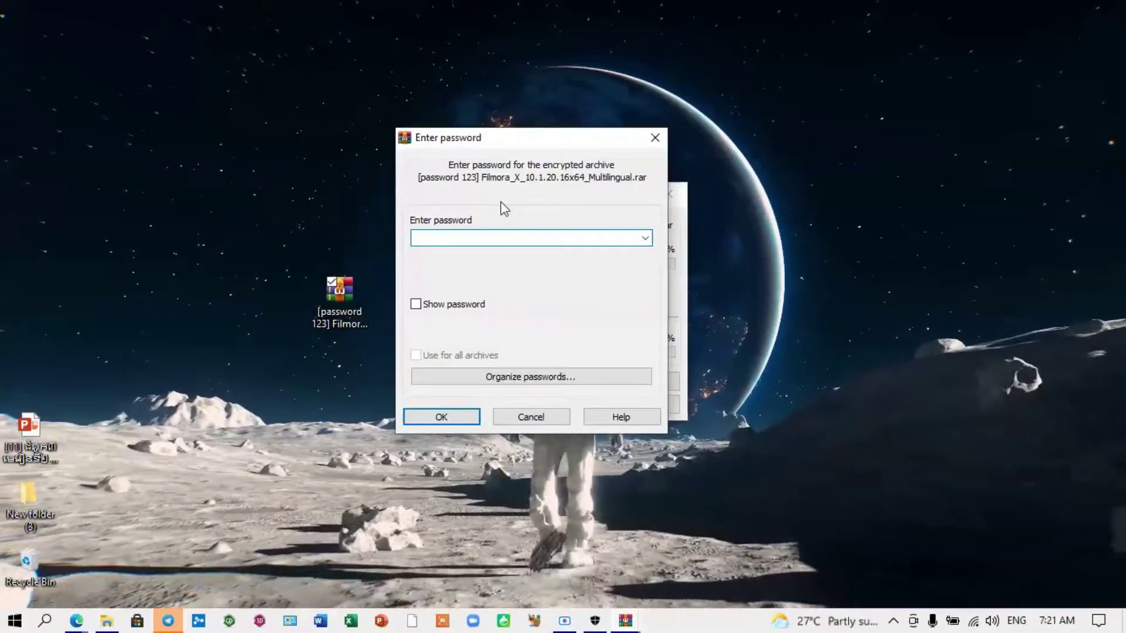
text(123)
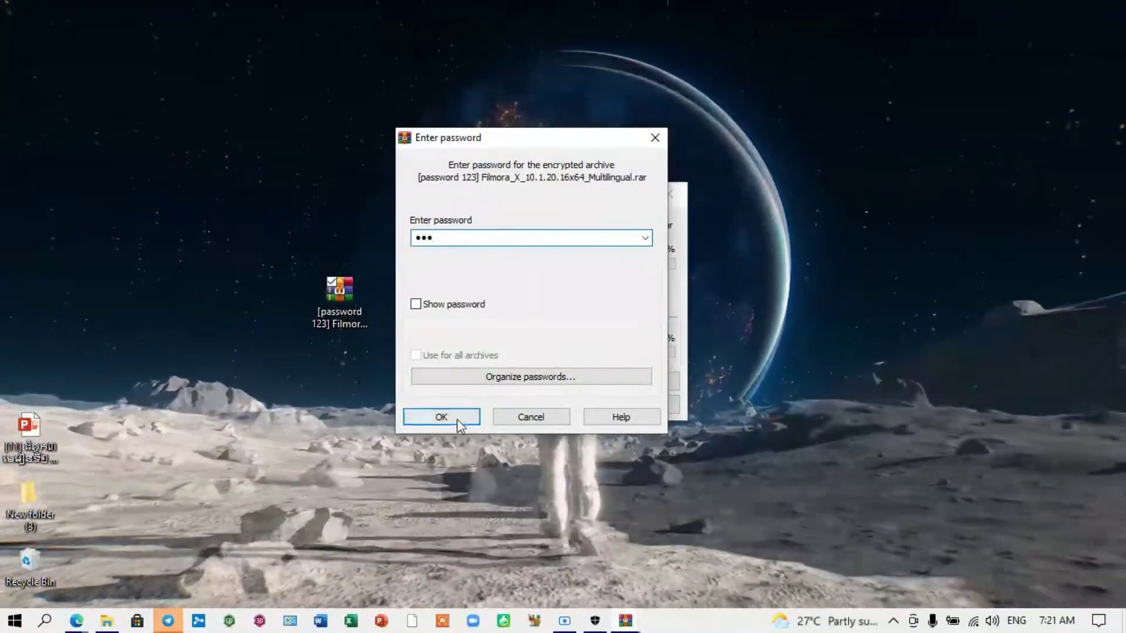
click(457, 419)
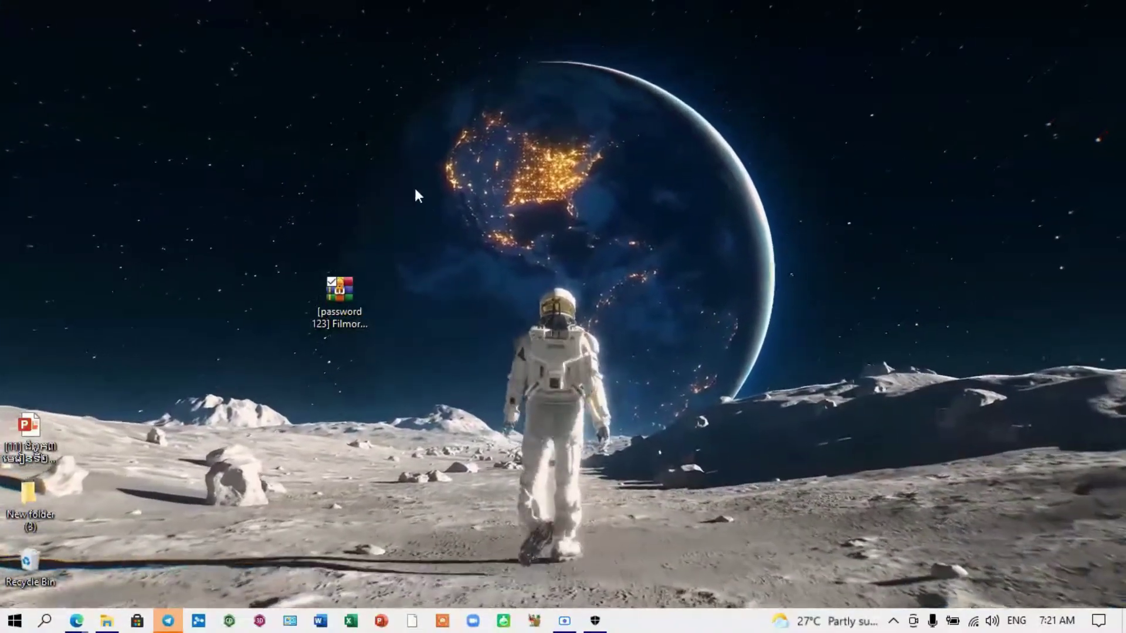
Step: Refresh the desktop and arrange the archive and extracted folder icons
right_click(415, 189)
click(451, 258)
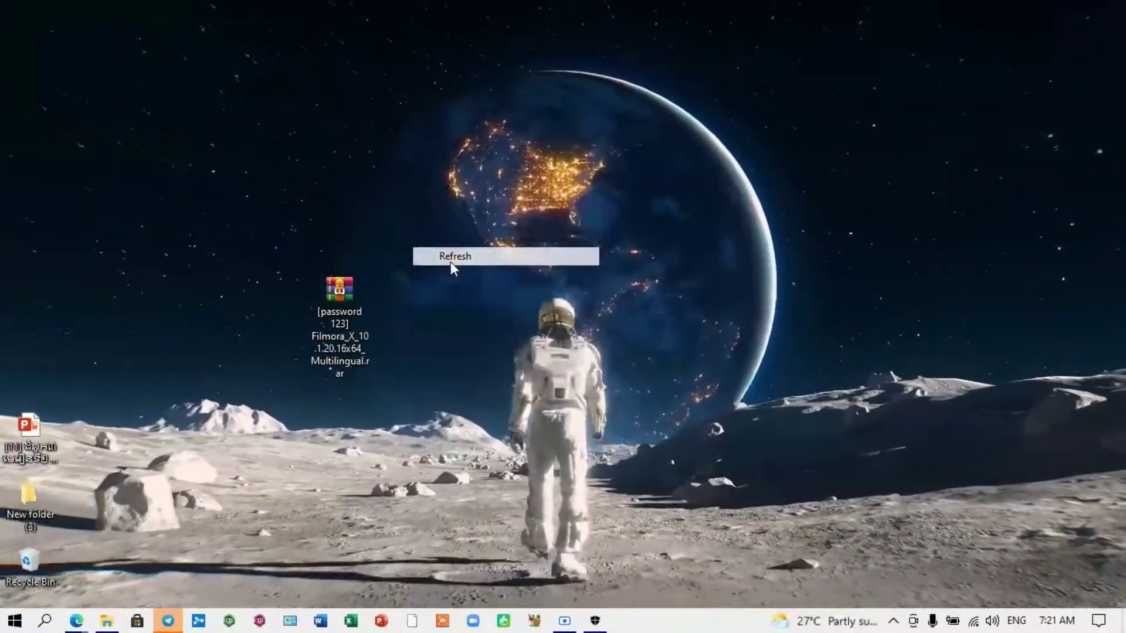
drag(347, 290, 332, 171)
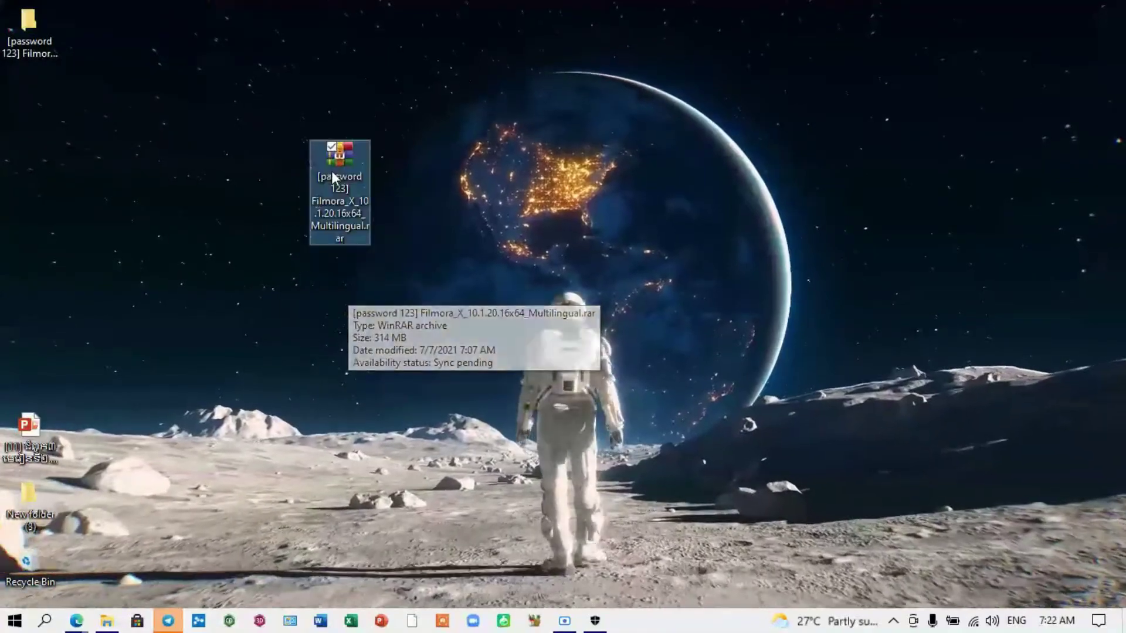
drag(26, 44, 78, 205)
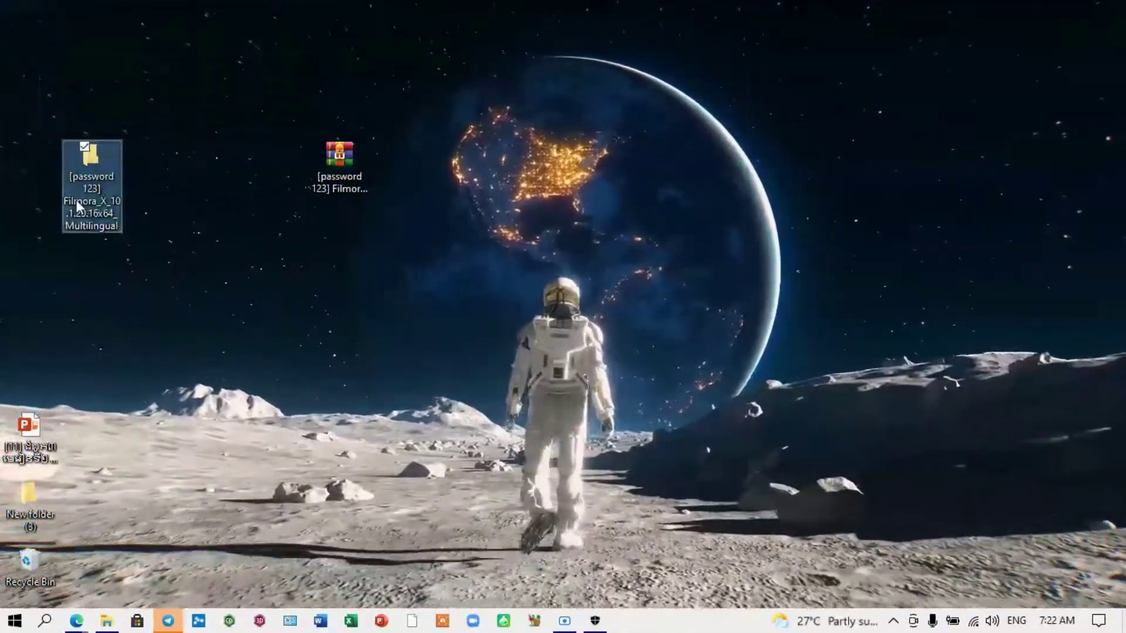
drag(90, 160, 343, 254)
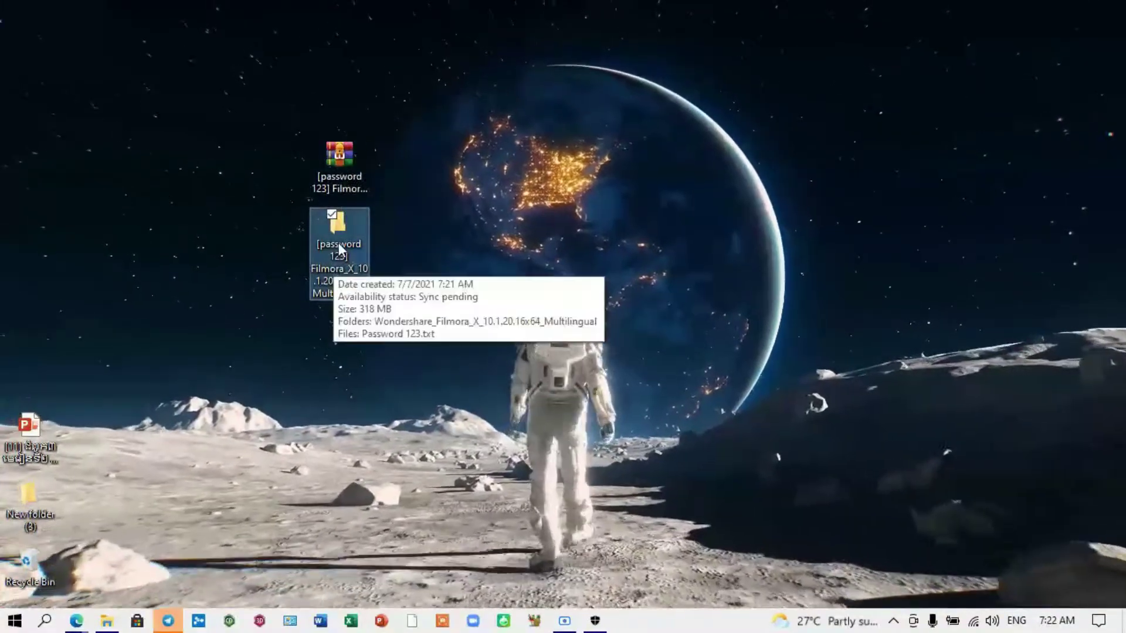
Step: Open the extracted folder maximized, look inside Crack, and return to the Wondershare Filmora folder
double_click(339, 247)
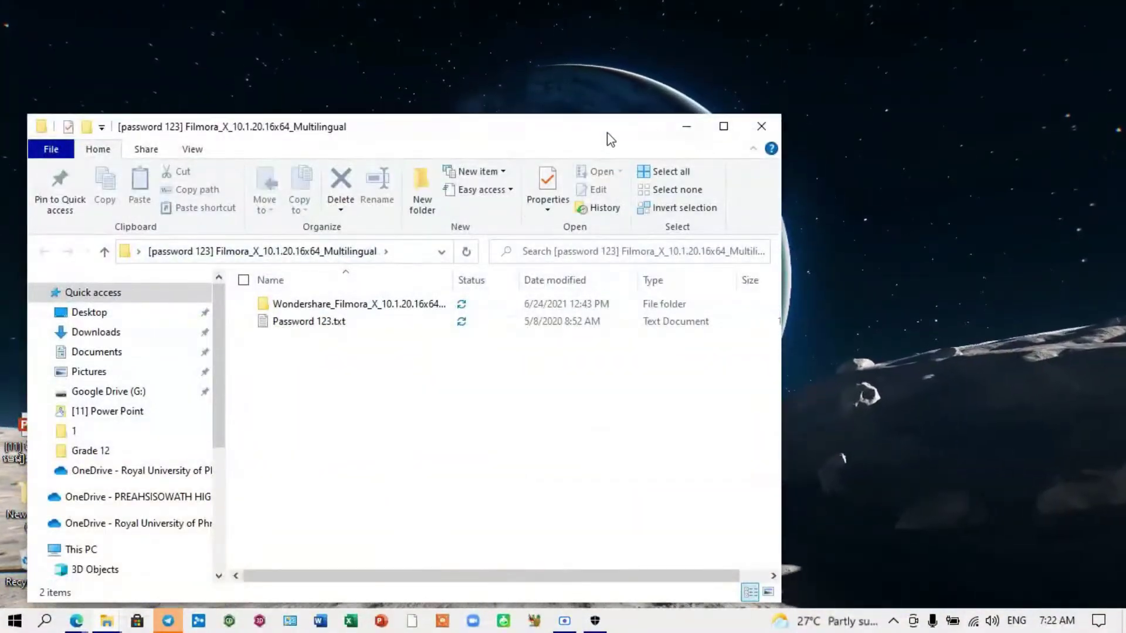
click(724, 126)
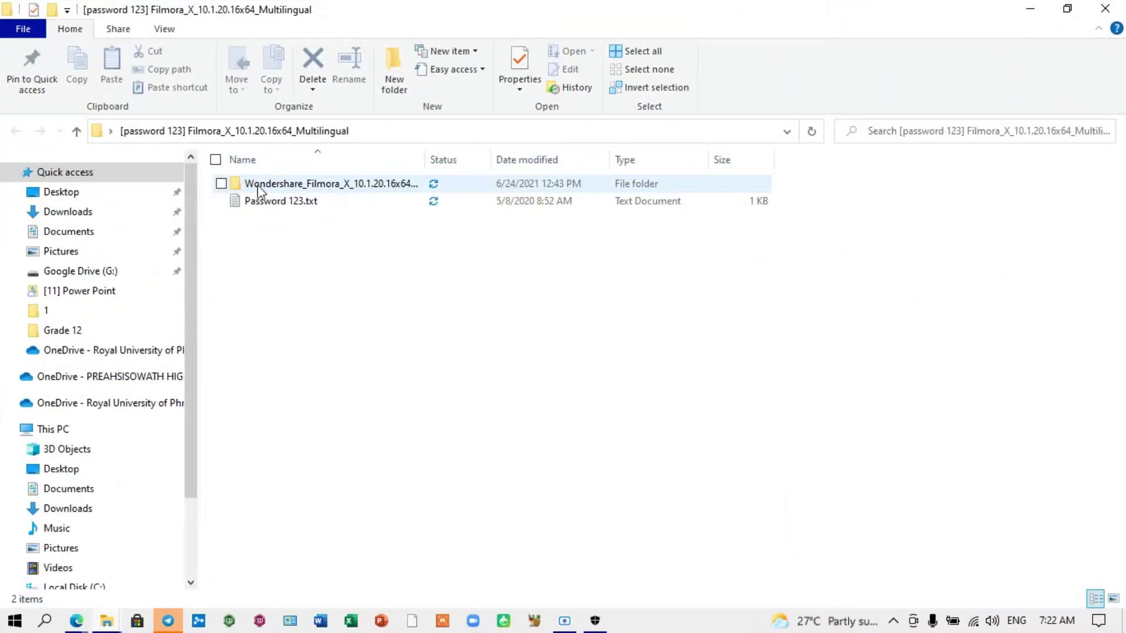
double_click(300, 184)
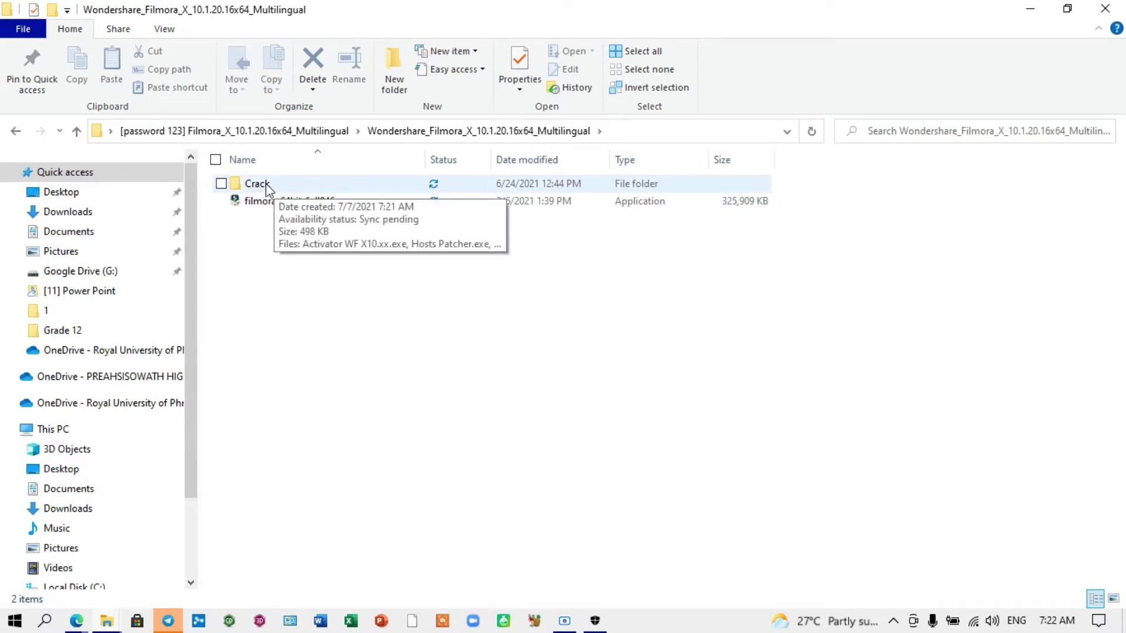
double_click(266, 183)
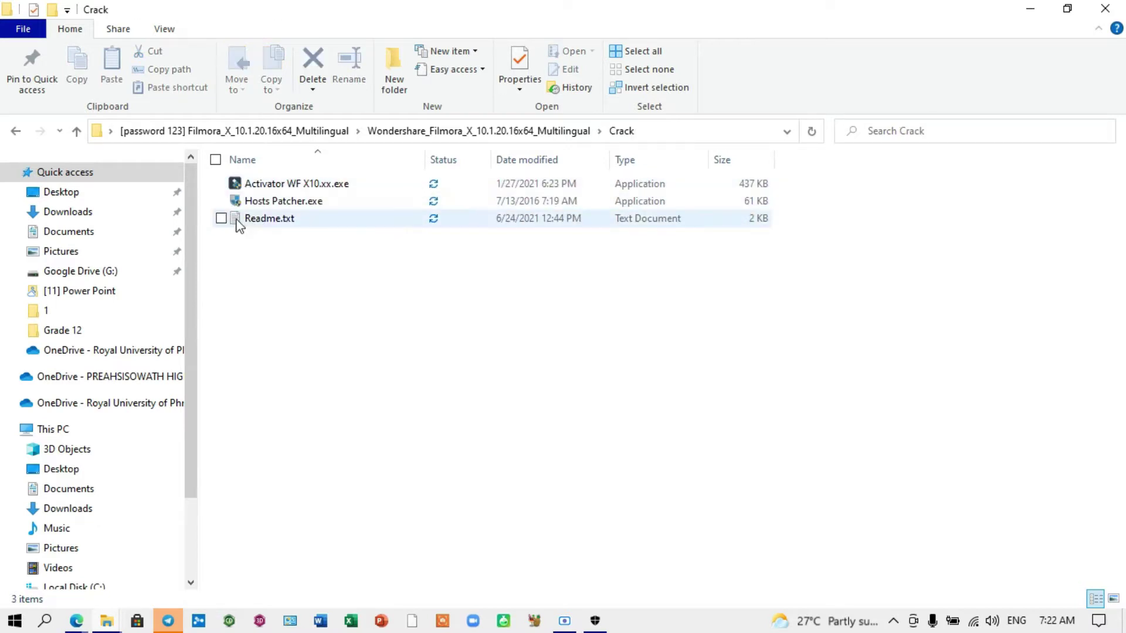
click(14, 136)
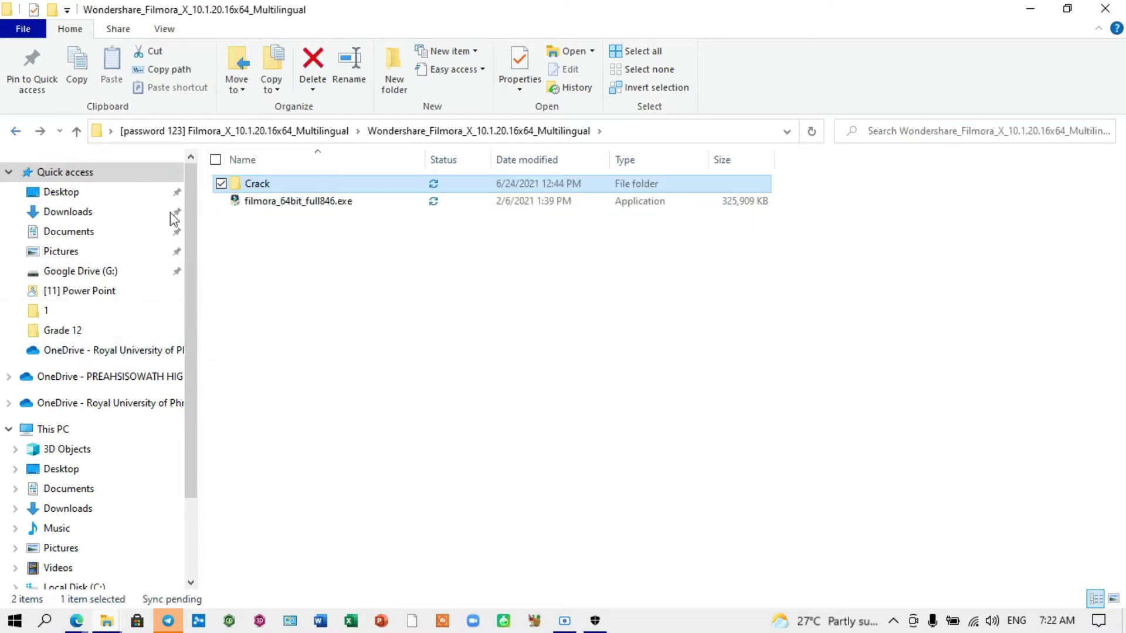
Step: Run filmora_64bit_full846.exe as administrator
right_click(280, 203)
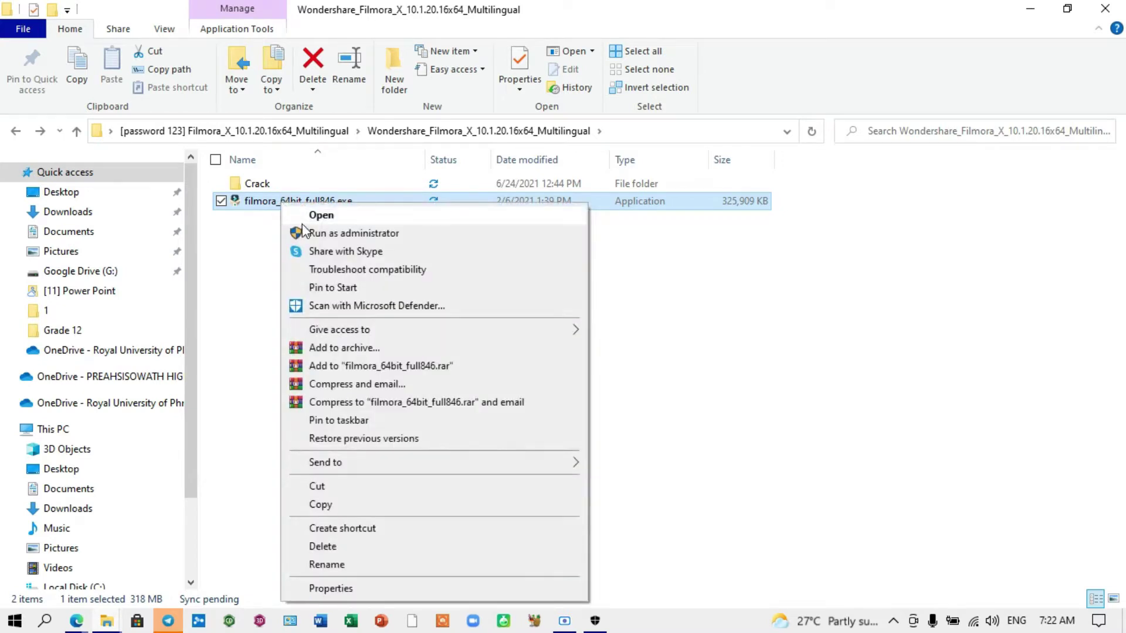
click(353, 234)
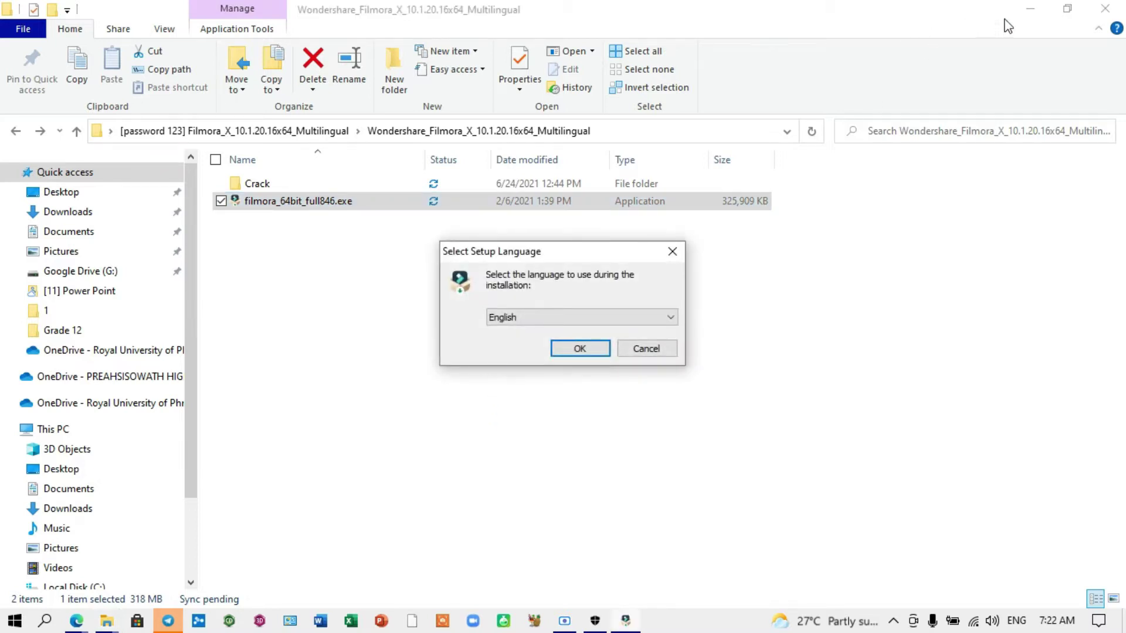
Step: Minimize Explorer and confirm English as the setup language
click(1030, 9)
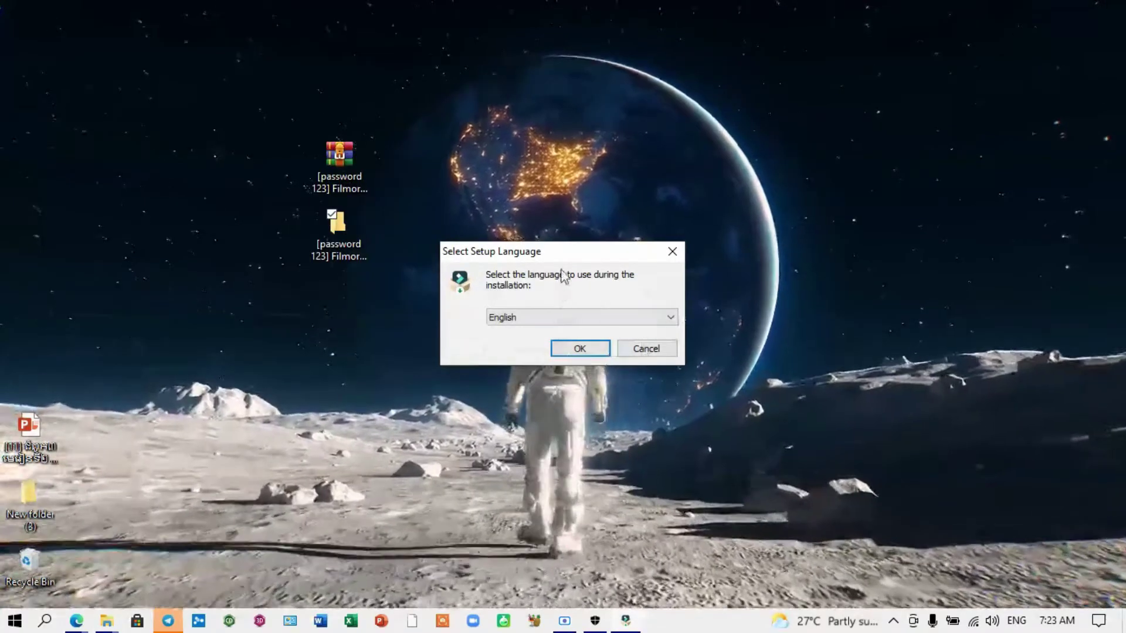
drag(568, 258, 595, 246)
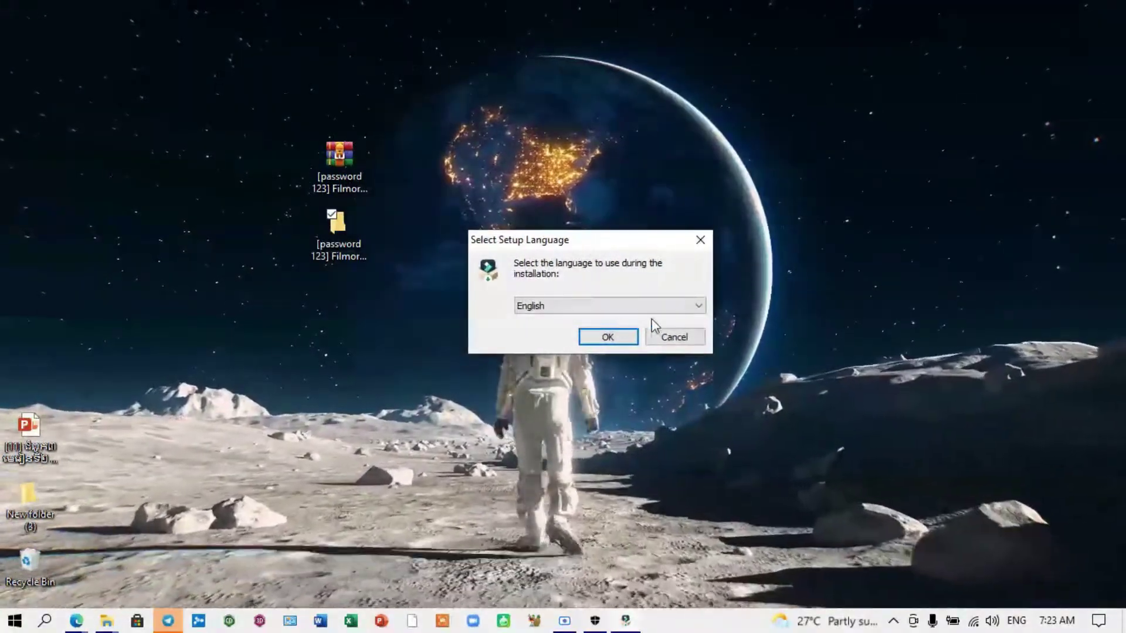
click(698, 305)
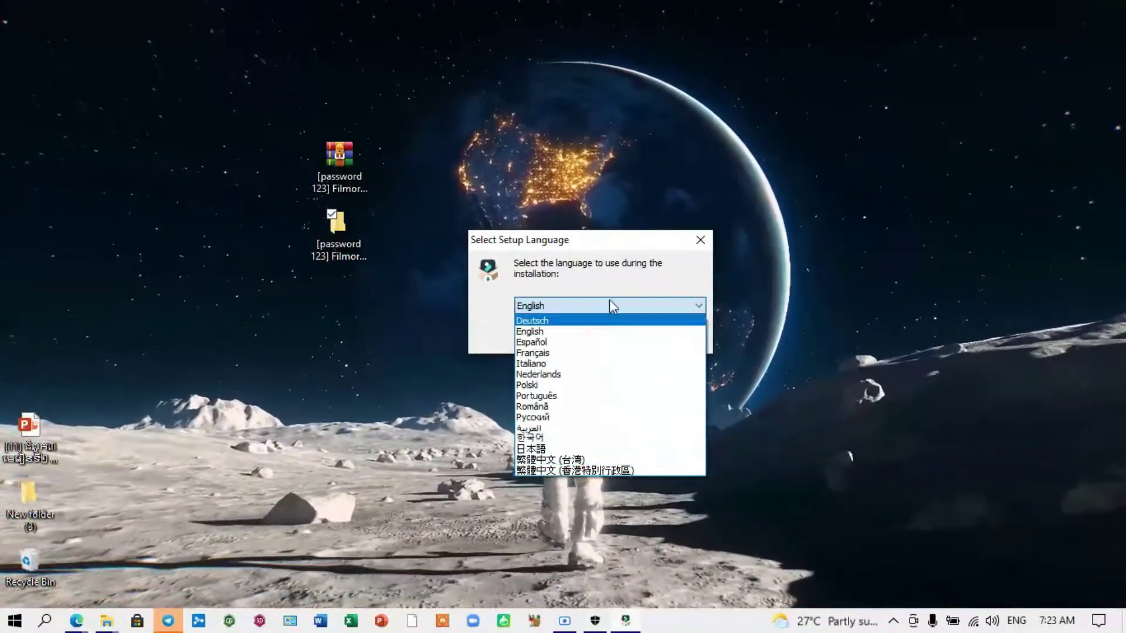
click(611, 254)
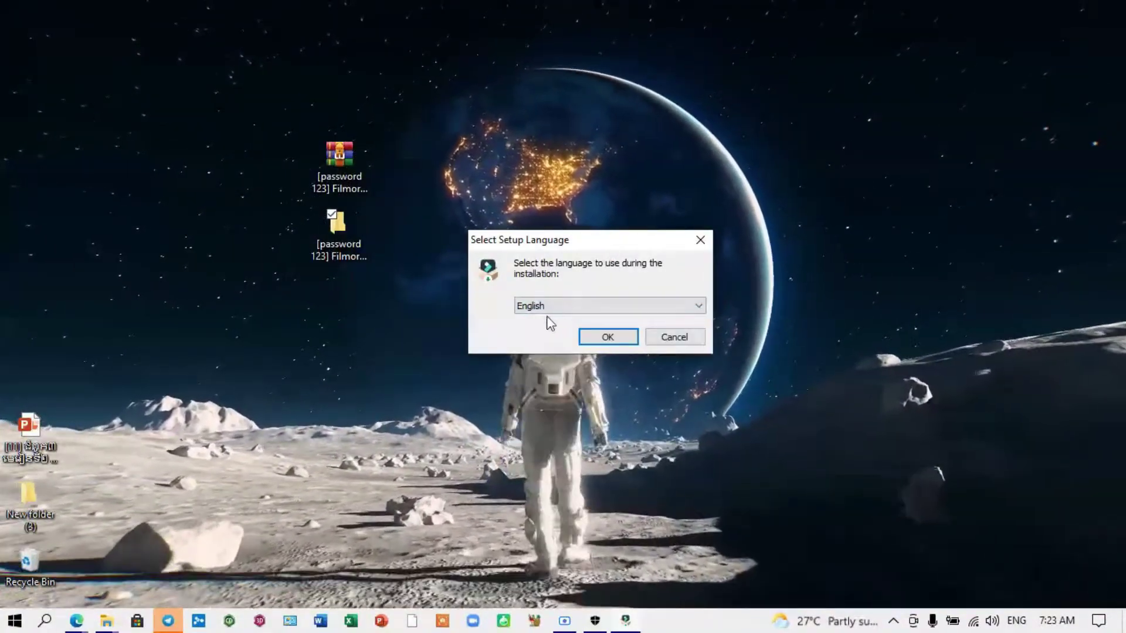
drag(585, 244, 647, 140)
click(664, 231)
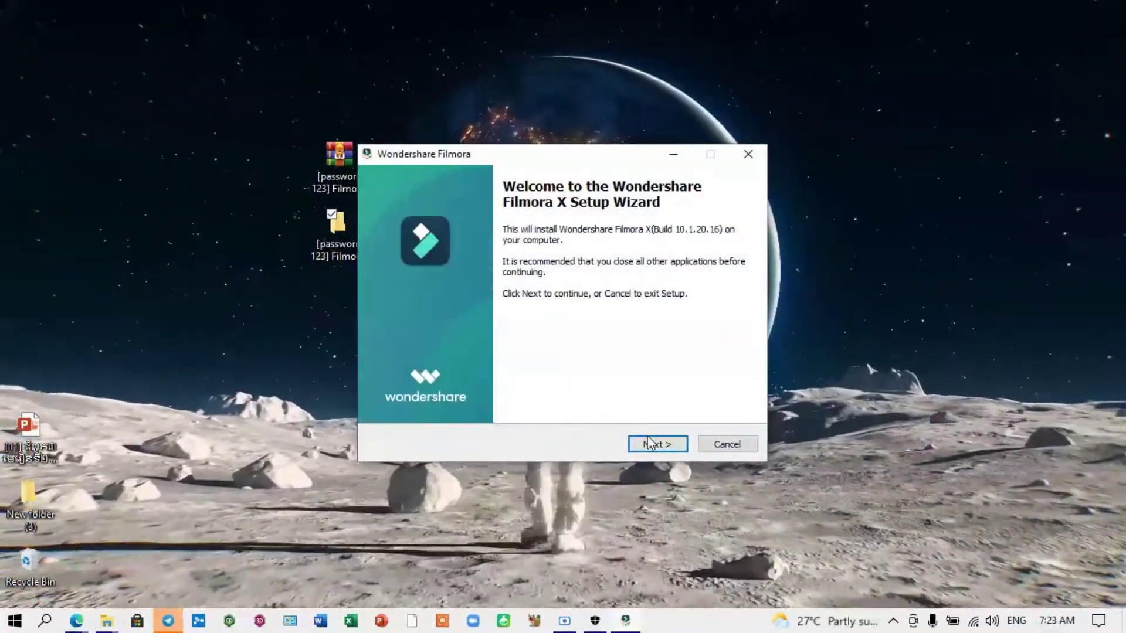
Step: Accept the licence and install into the default Program Files\Wondershare\Wondershare Filmora folder
click(653, 445)
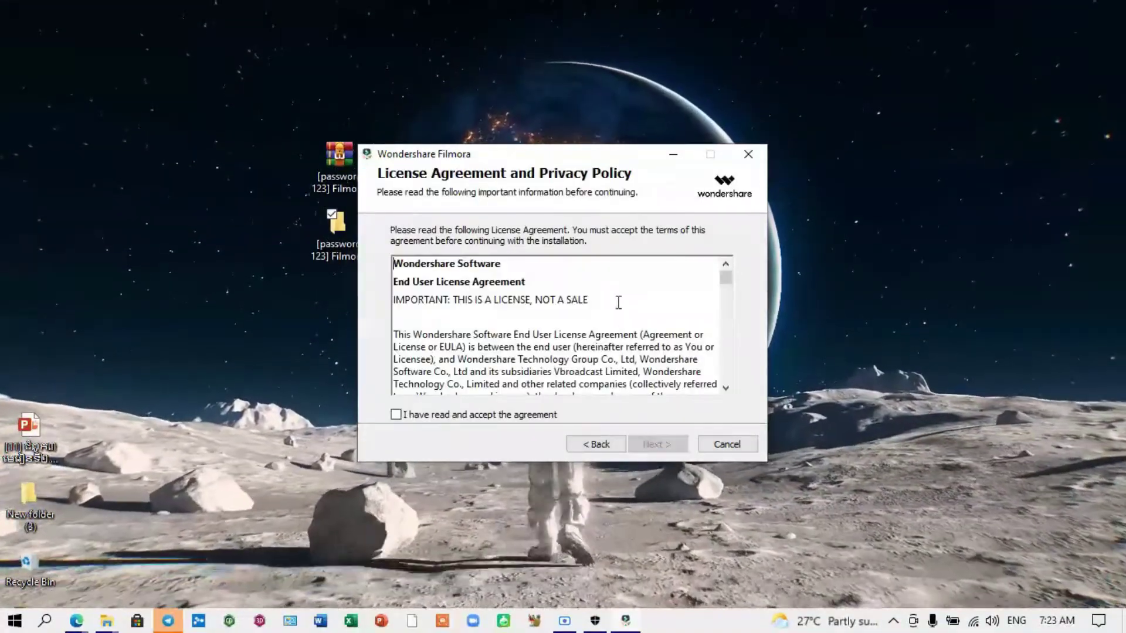
scroll(640, 299, down, 10)
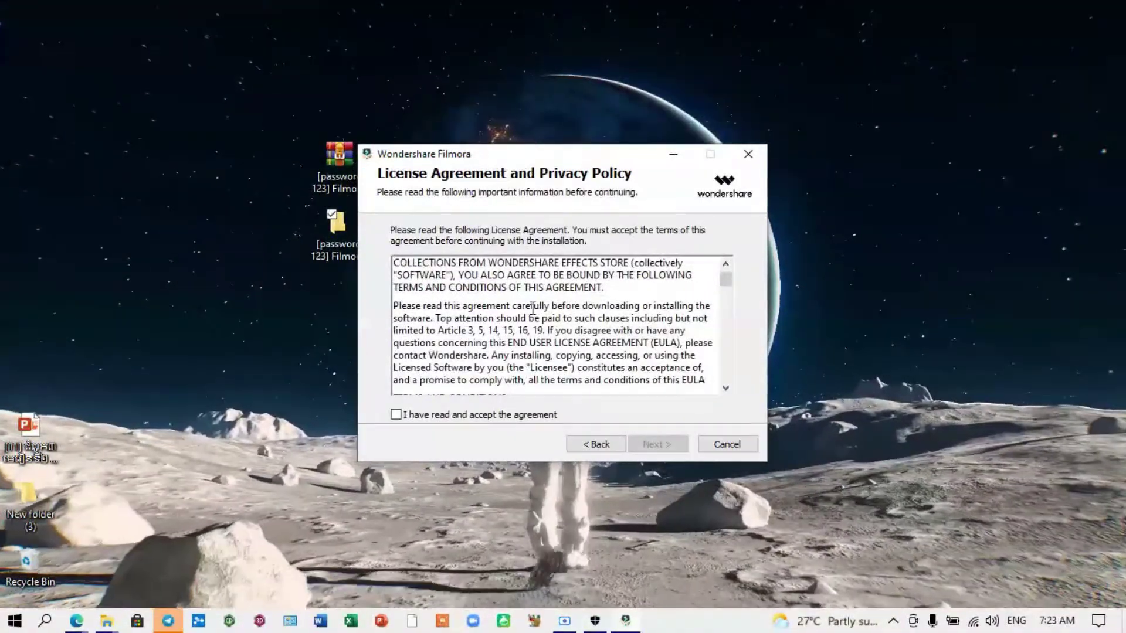
click(397, 417)
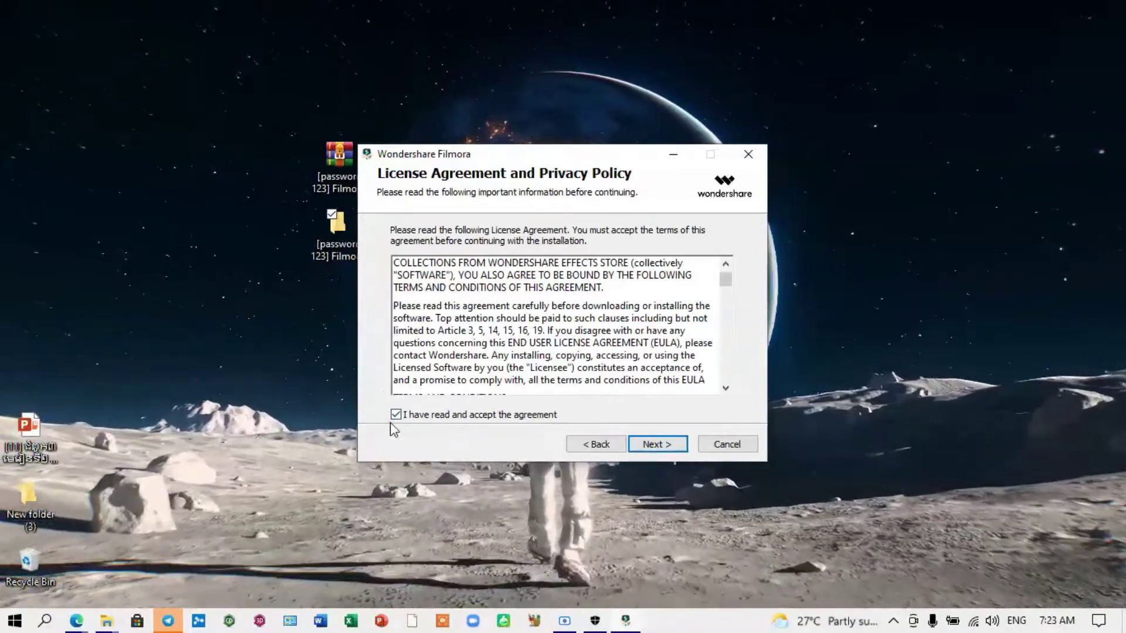
click(657, 447)
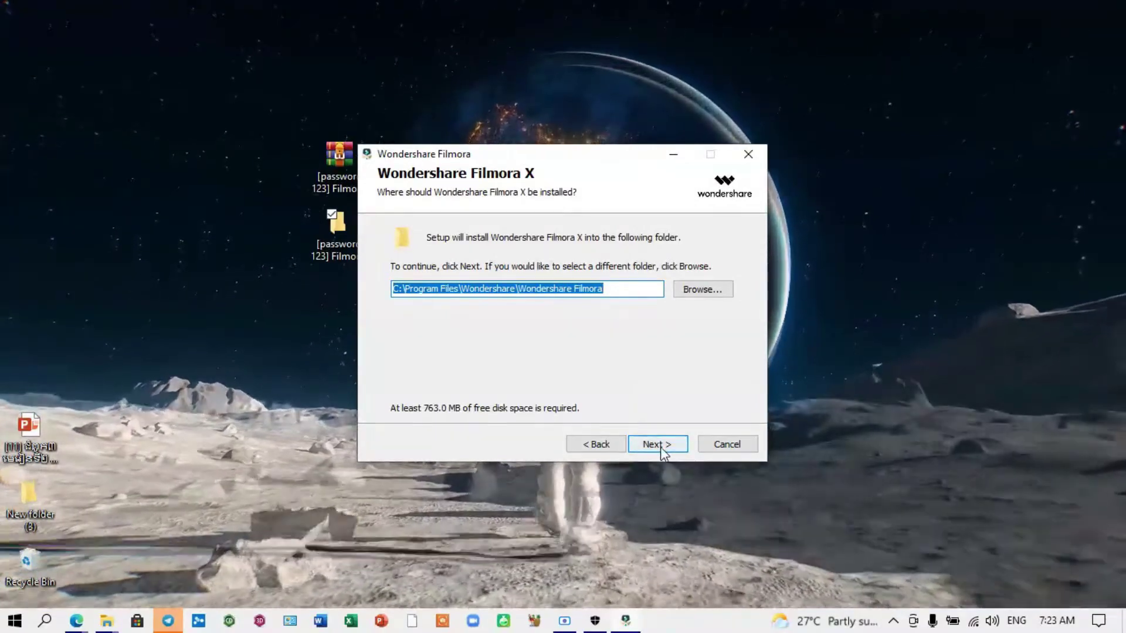
click(661, 447)
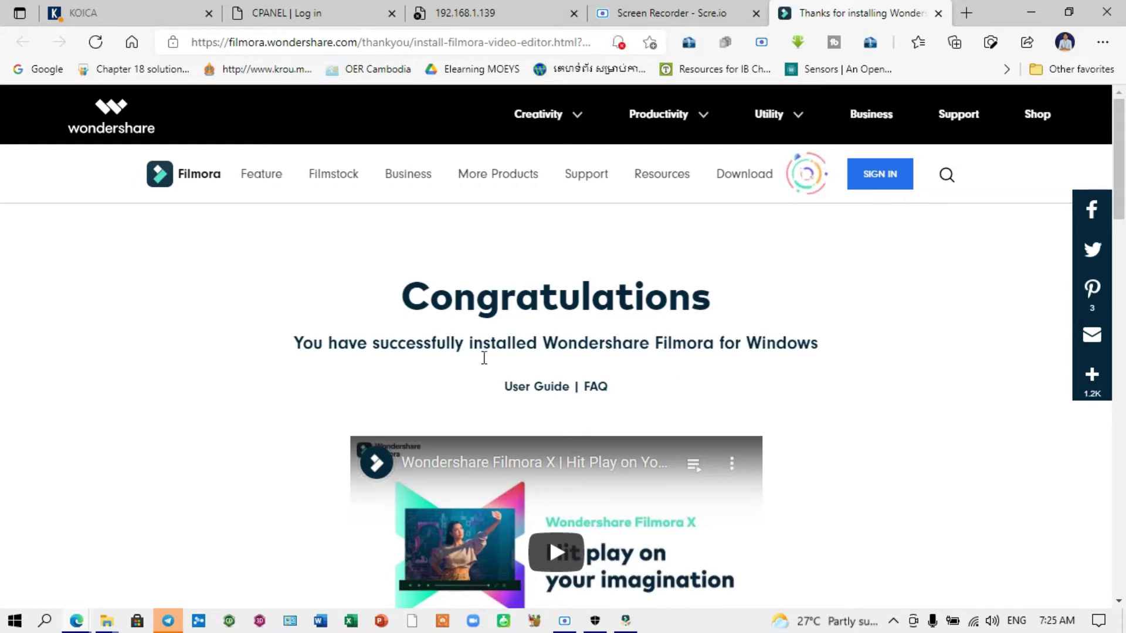
Step: Close the Edge thank-you tab and minimize the browser
click(938, 13)
click(1039, 12)
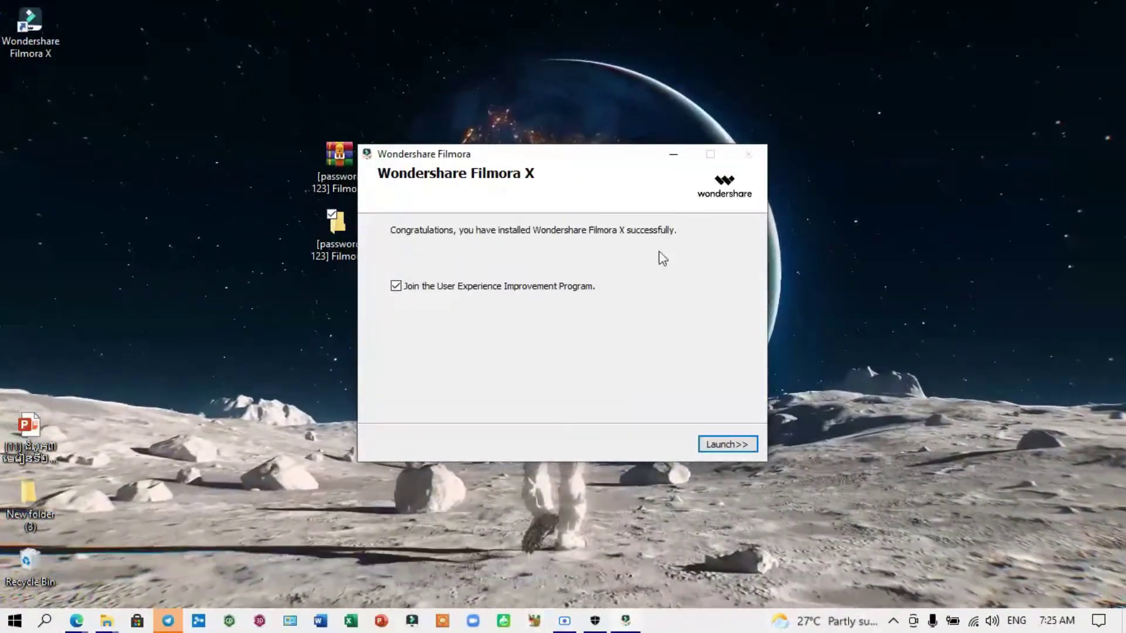
Step: Untick the User Experience Improvement Program option and minimize the finished installer without launching
drag(581, 155, 656, 122)
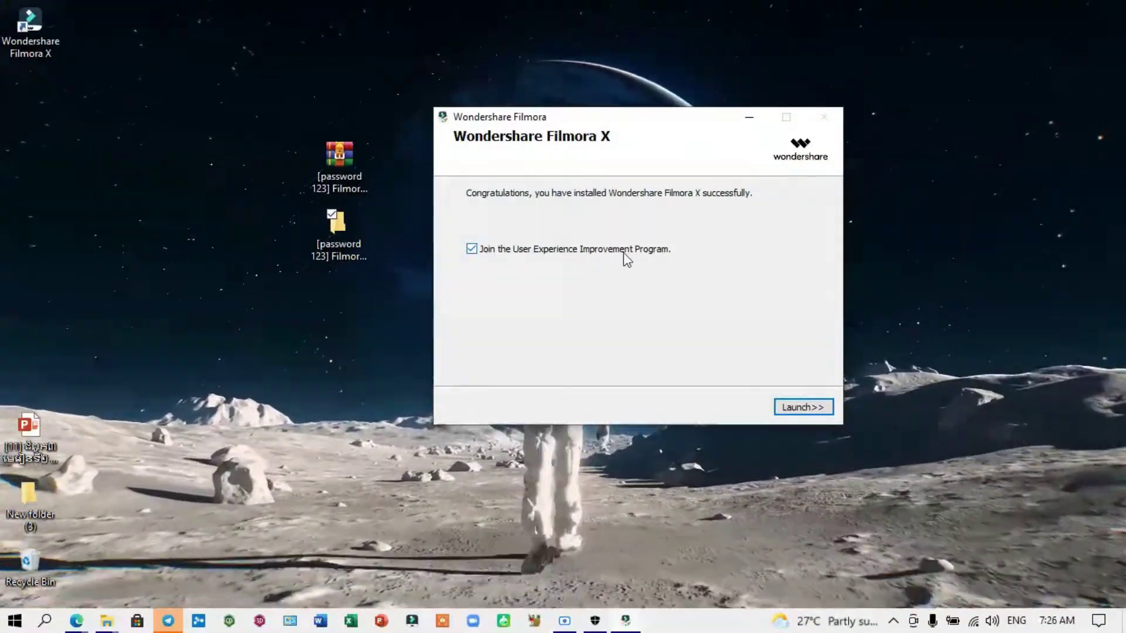
click(471, 249)
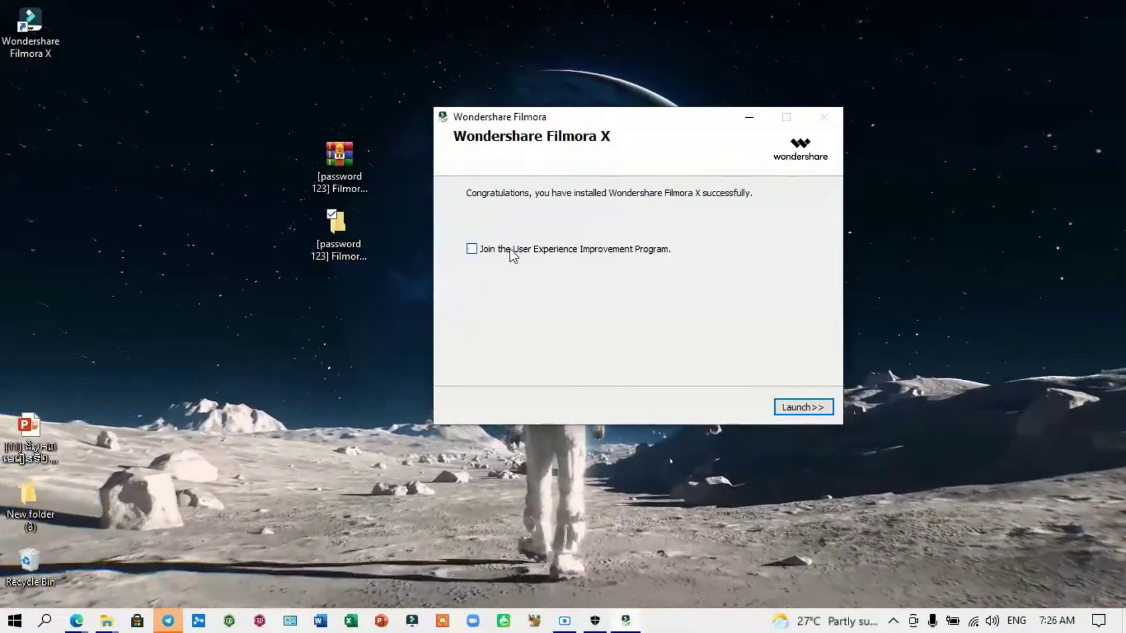
drag(660, 135, 793, 141)
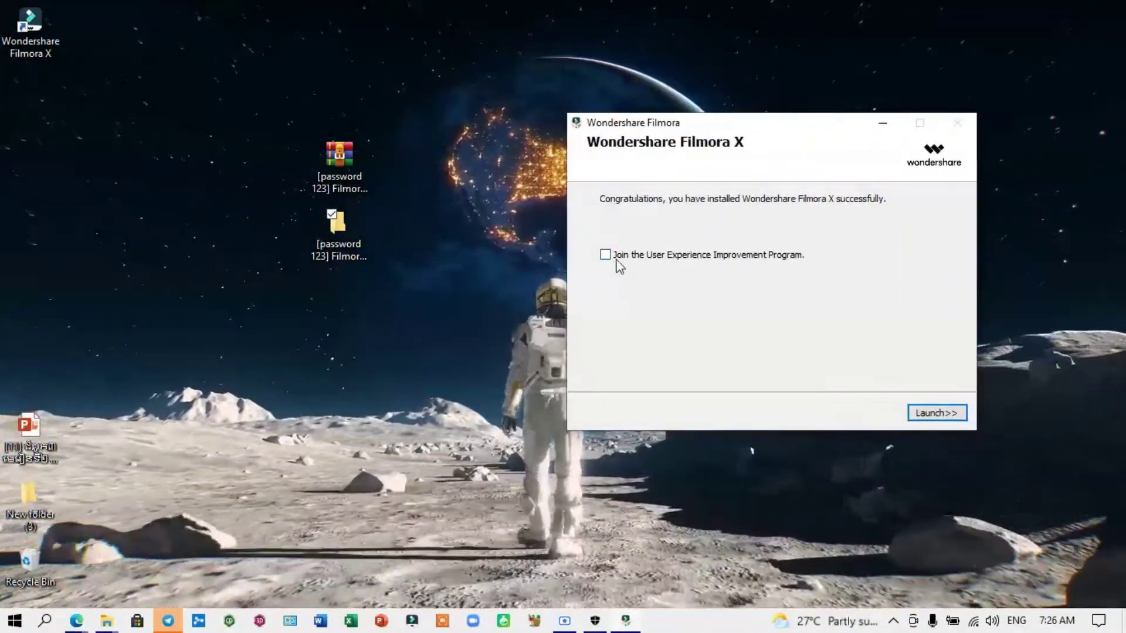
click(884, 126)
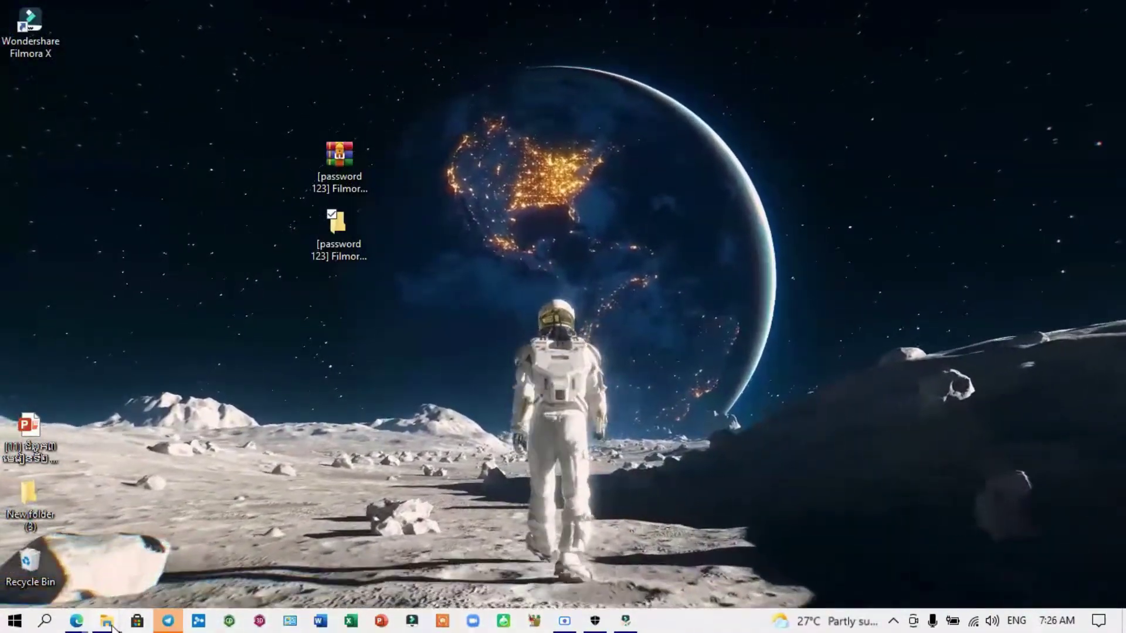
Step: Copy Activator WF X10.xx.exe and Hosts Patcher.exe from the Crack folder, then minimize Explorer
mouse_move(114, 624)
click(259, 572)
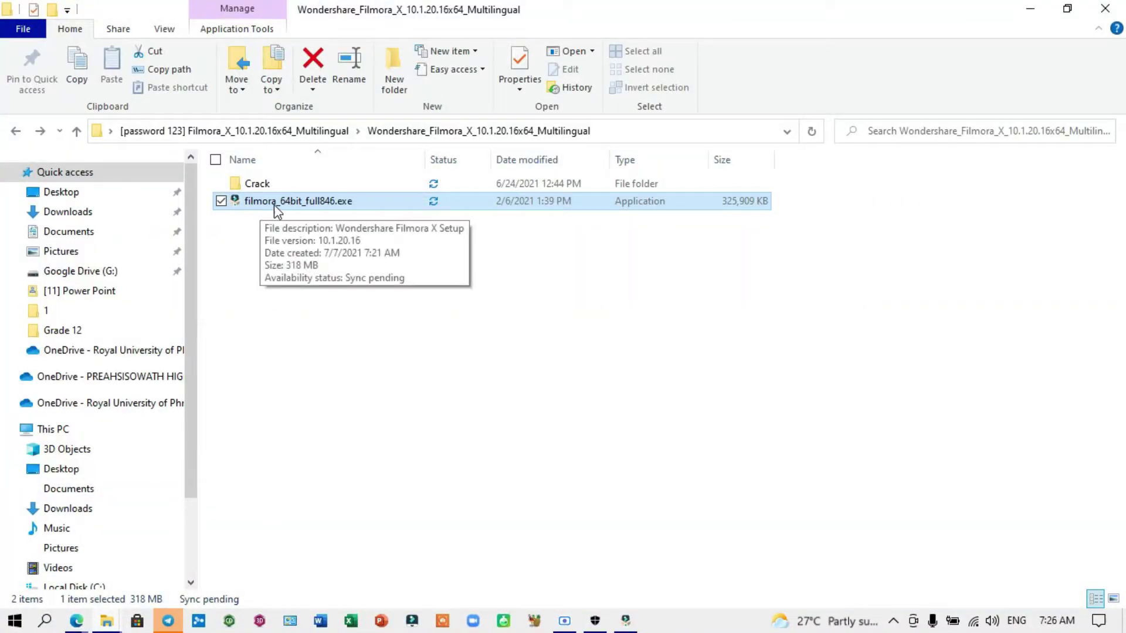
click(255, 186)
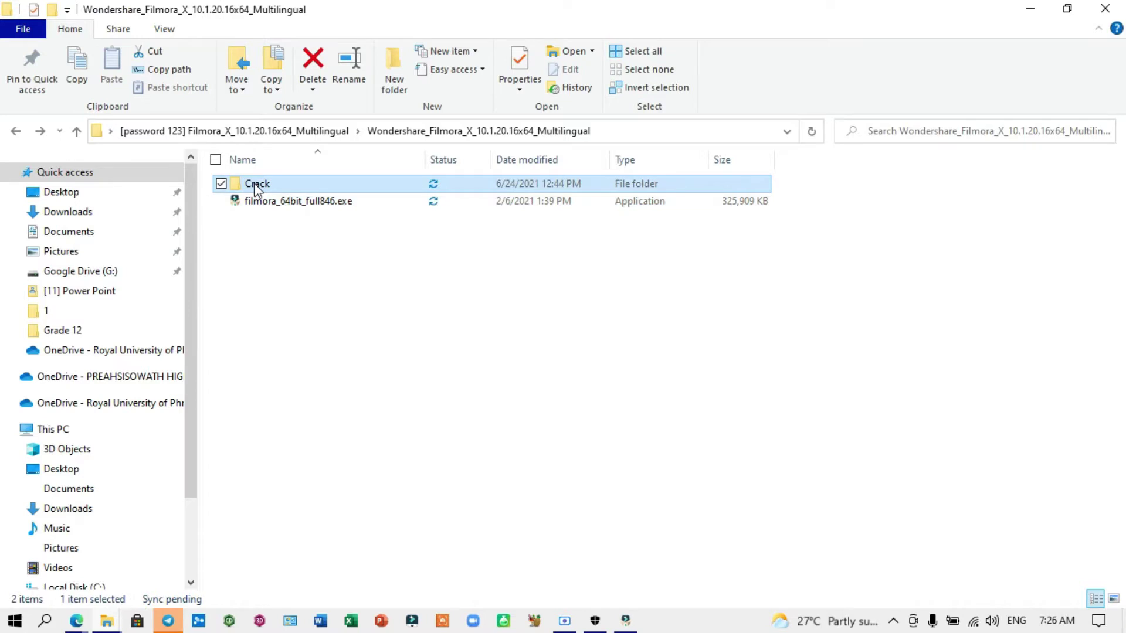
double_click(256, 187)
click(221, 183)
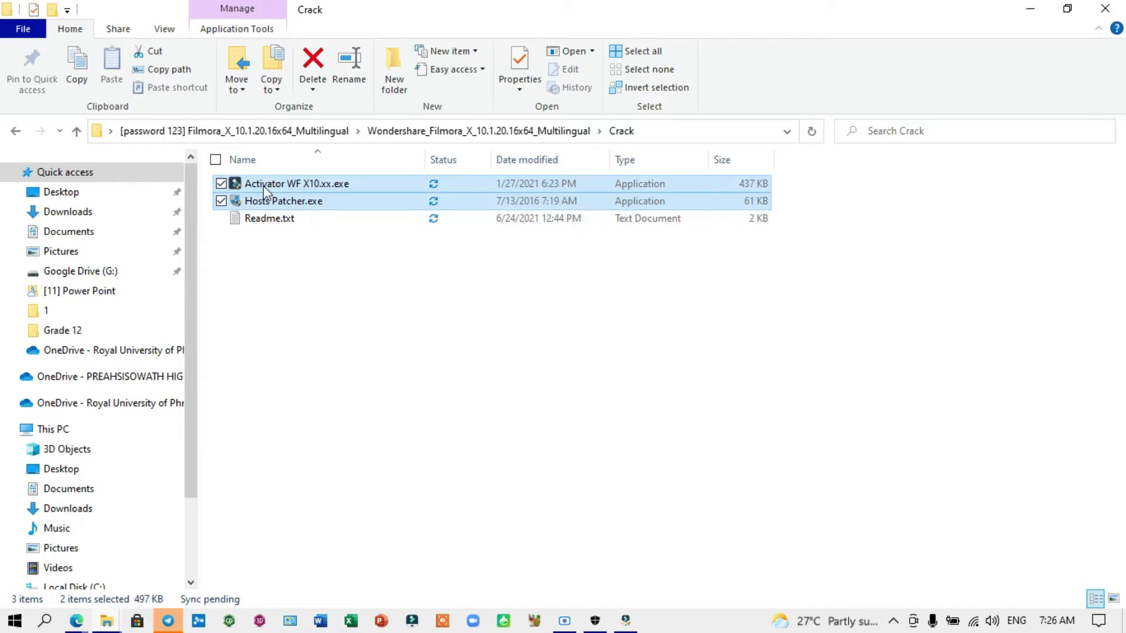
right_click(279, 184)
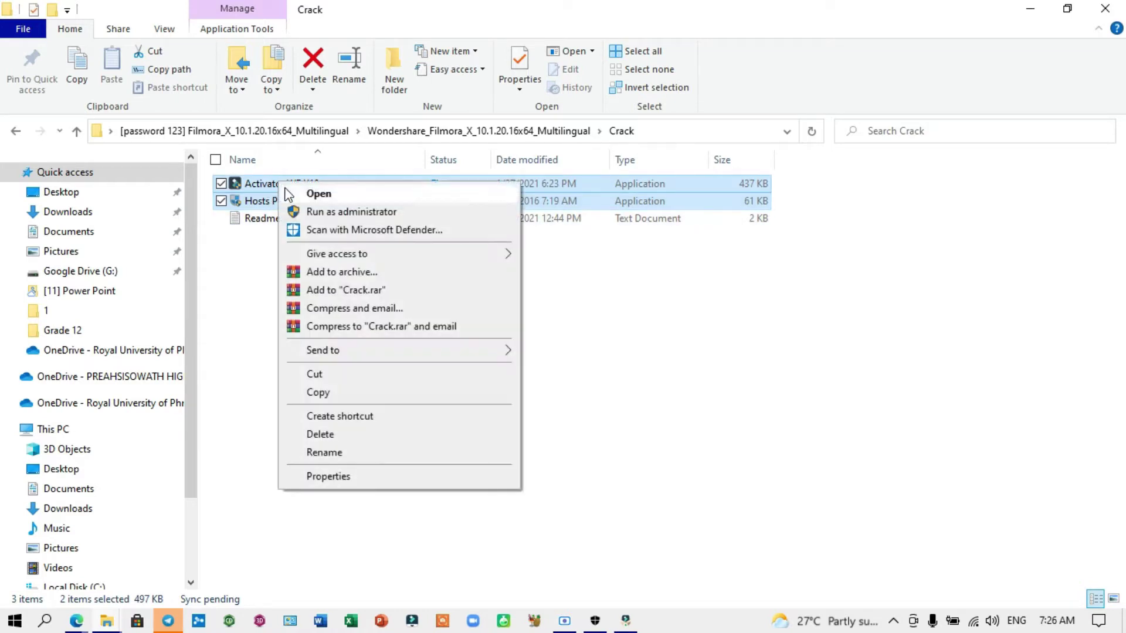
click(319, 393)
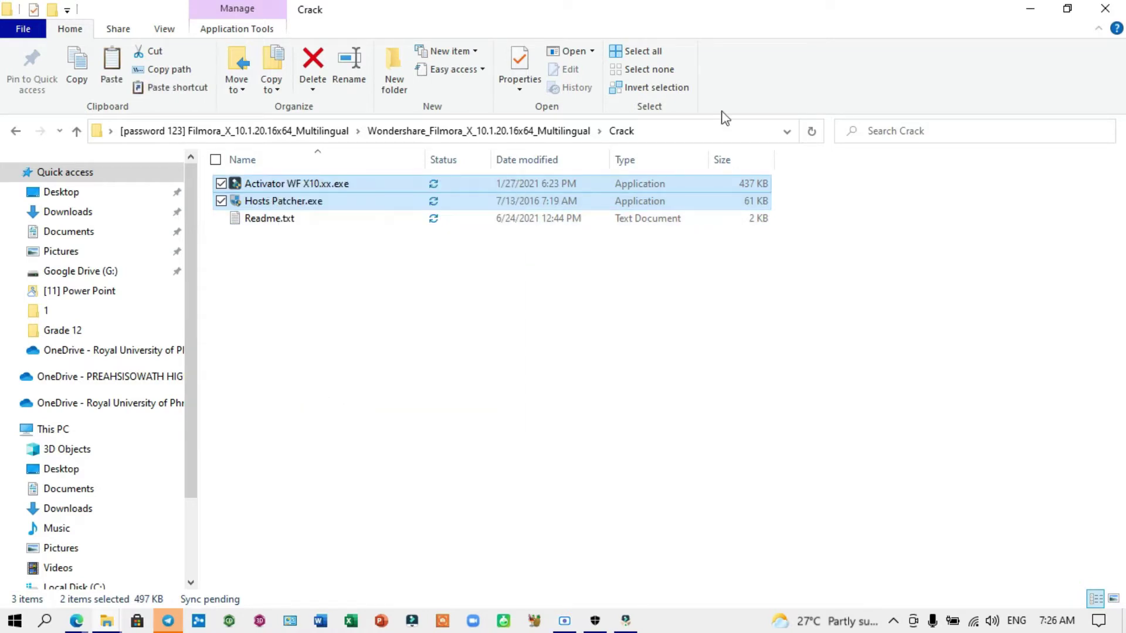
click(1032, 8)
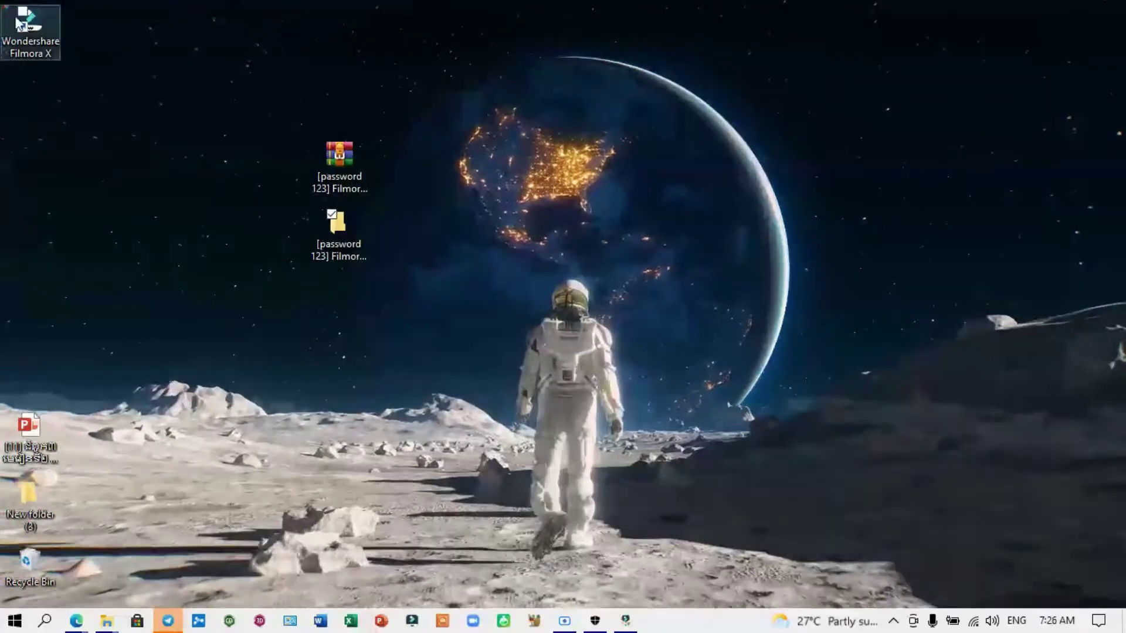
Step: Reposition the Filmora X shortcut and open its install folder maximized, ready to paste the copied files
drag(40, 26, 175, 201)
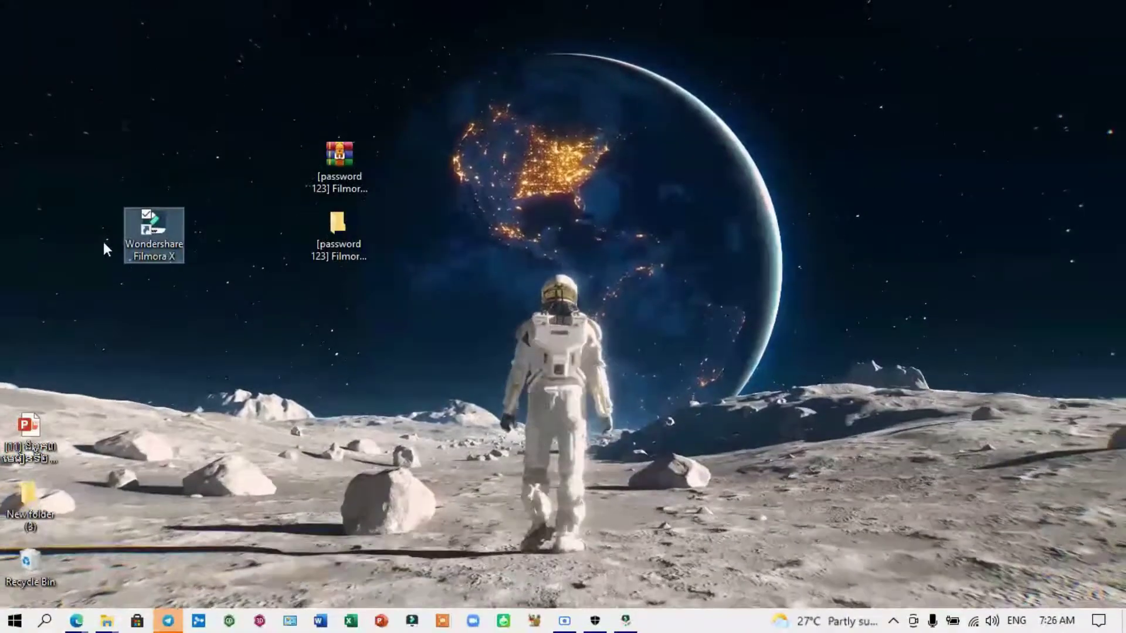
drag(166, 221, 220, 216)
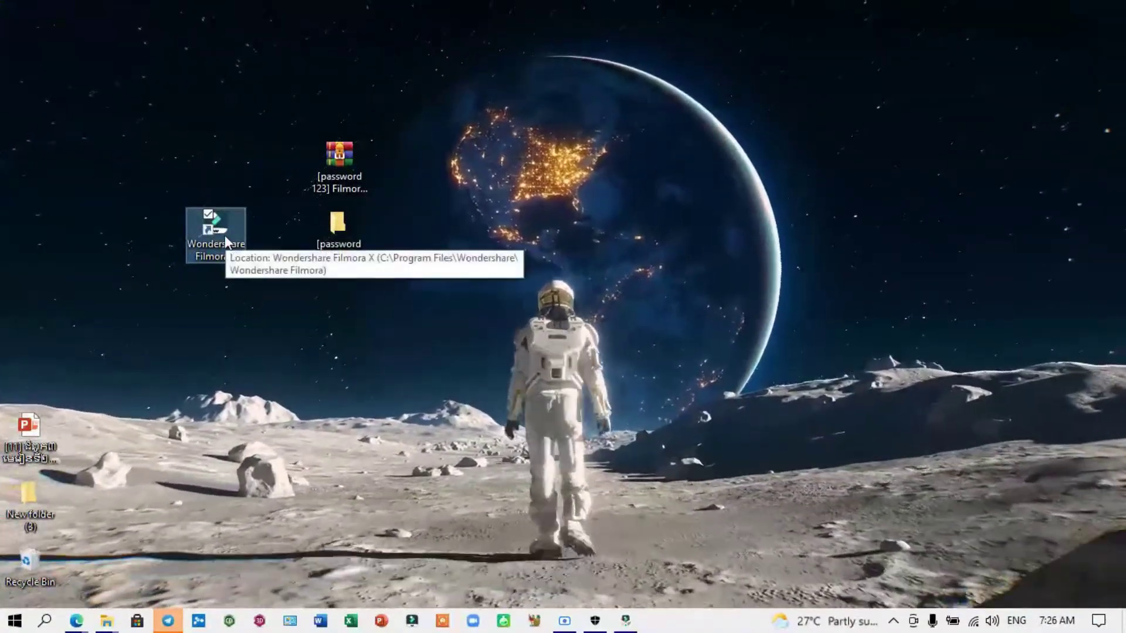
drag(224, 234, 218, 202)
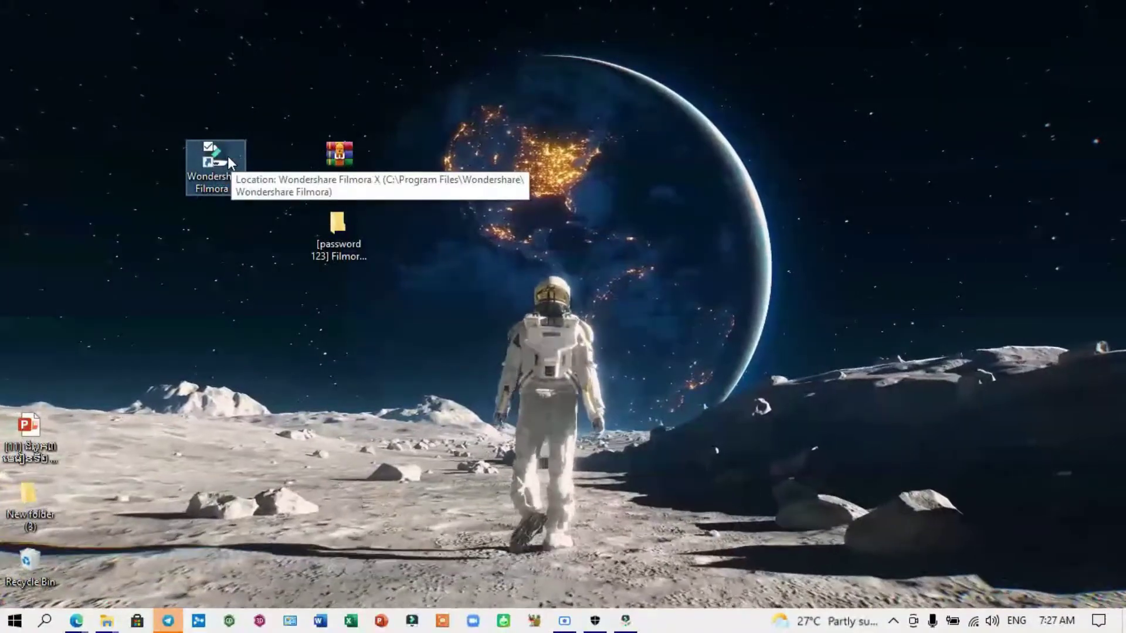
right_click(229, 159)
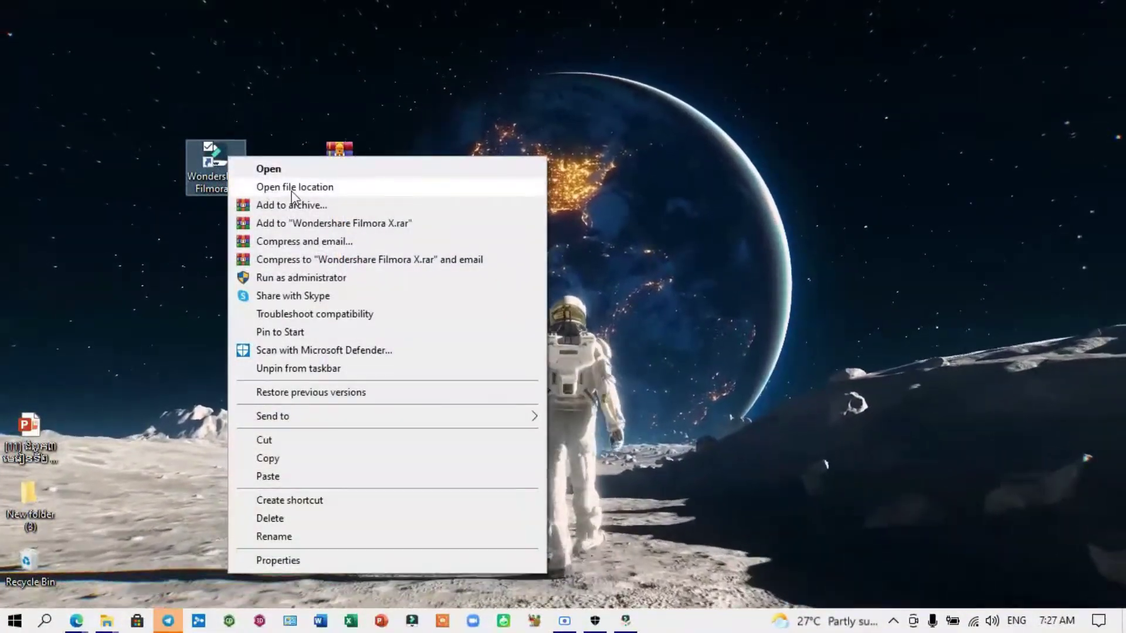
click(295, 188)
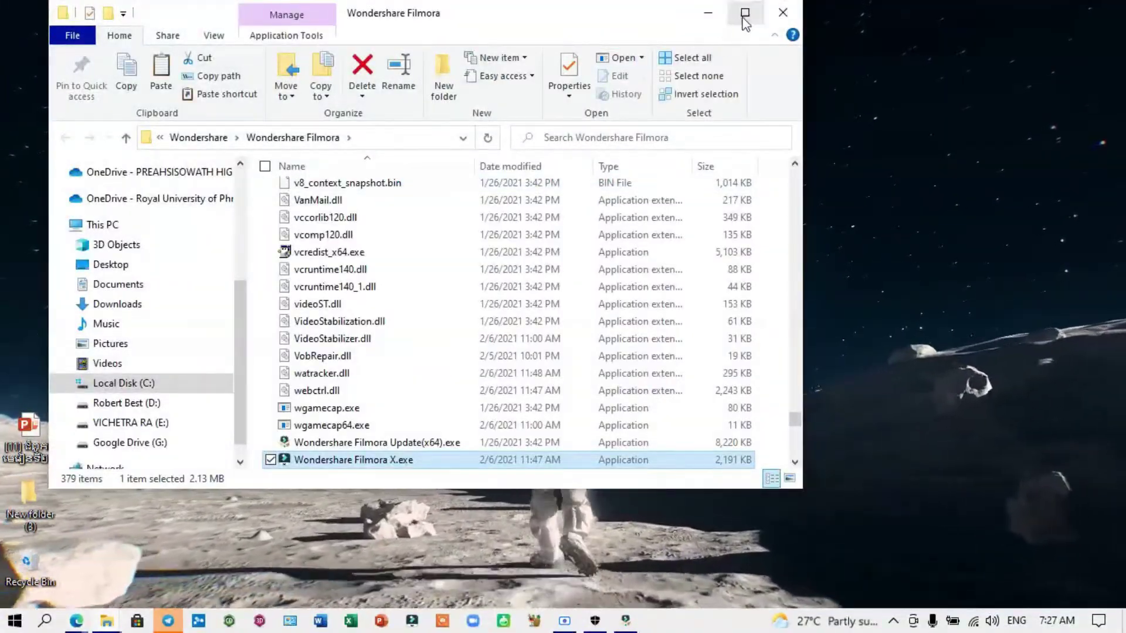
click(744, 12)
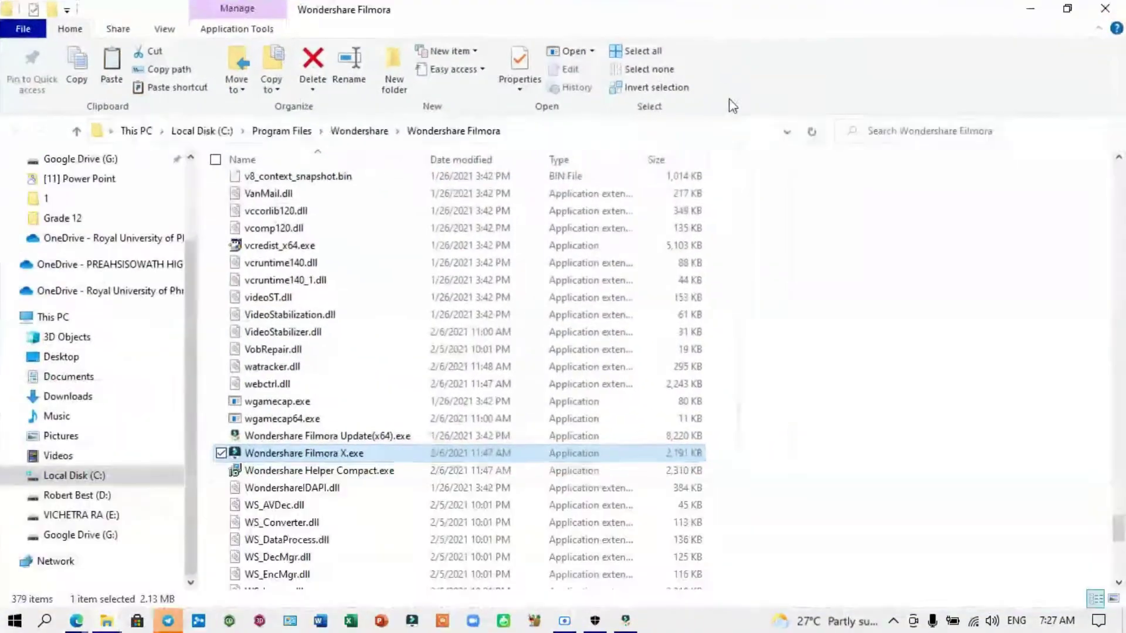
right_click(809, 335)
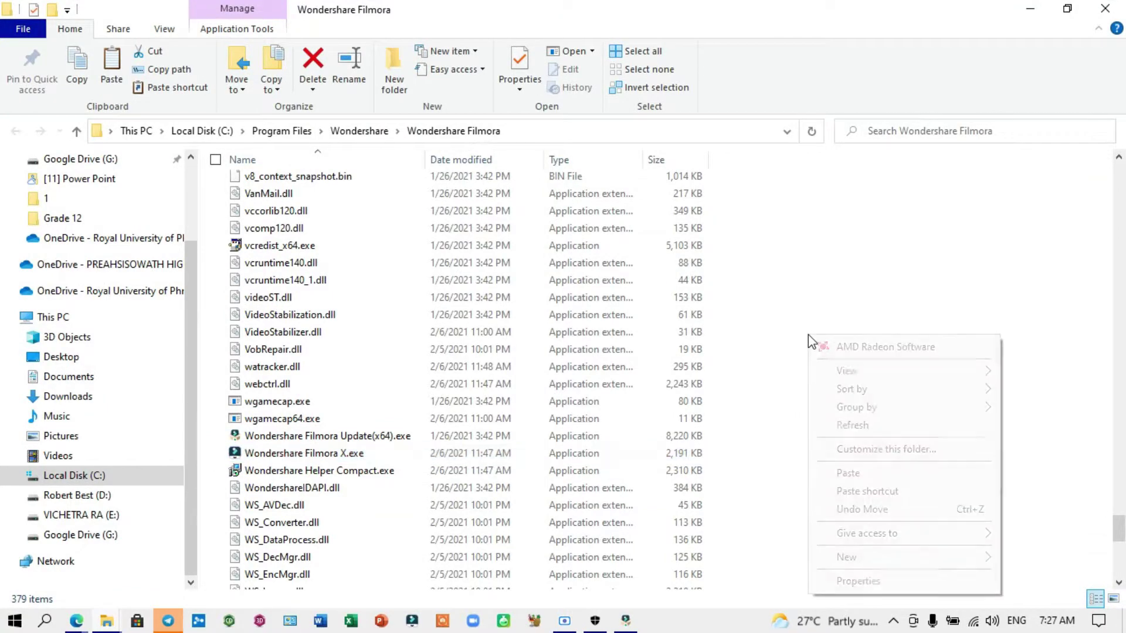
Step: Paste Activator WF X10.xx.exe and Hosts Patcher.exe into the Wondershare Filmora program folder
click(848, 473)
key(ctrl+c)
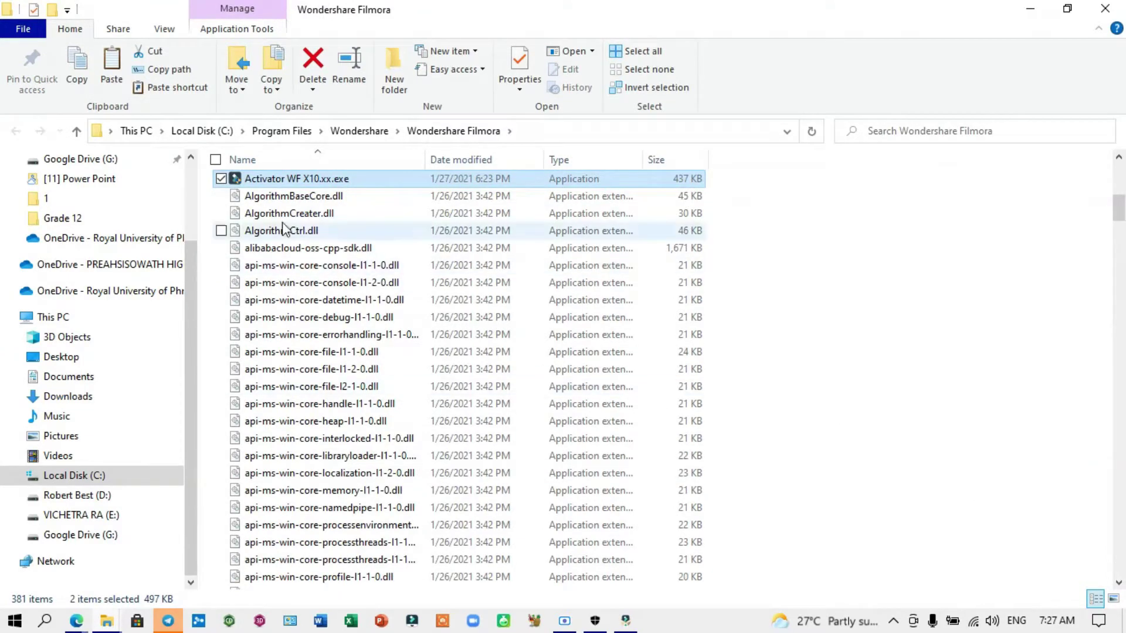
scroll(784, 367, down, 20)
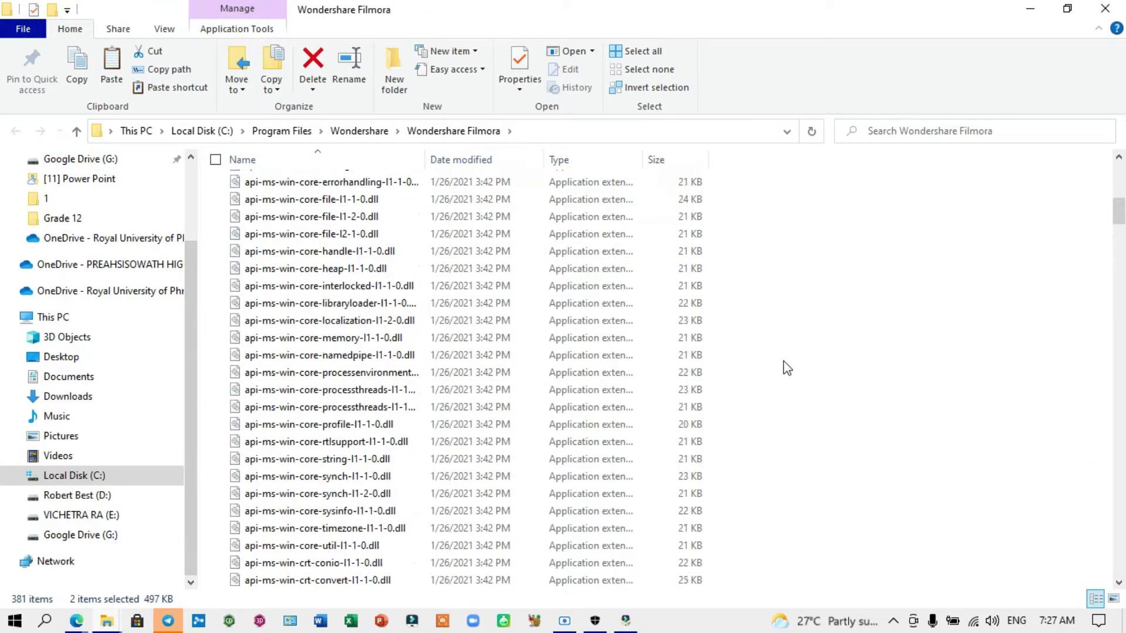
scroll(789, 370, down, 20)
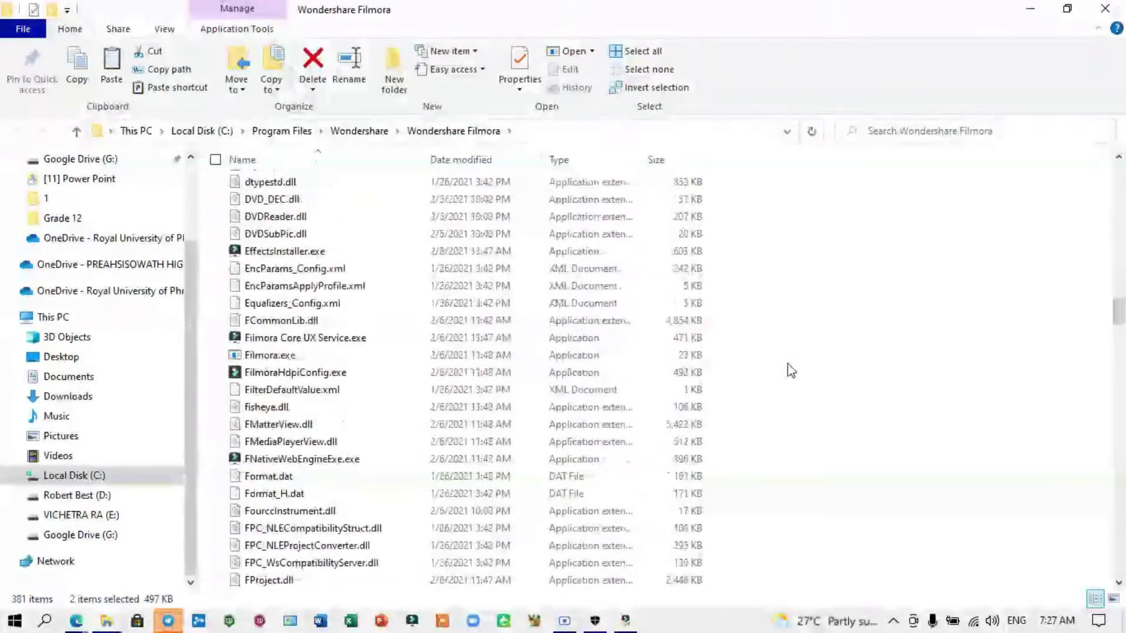
scroll(146, 320, up, 2)
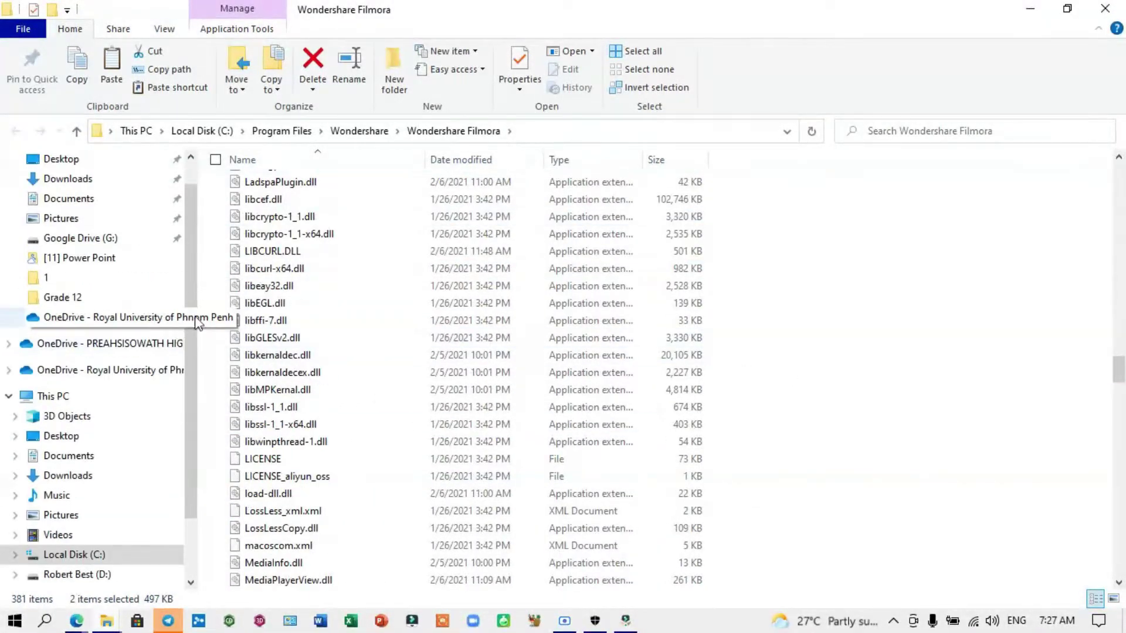
scroll(410, 275, up, 4)
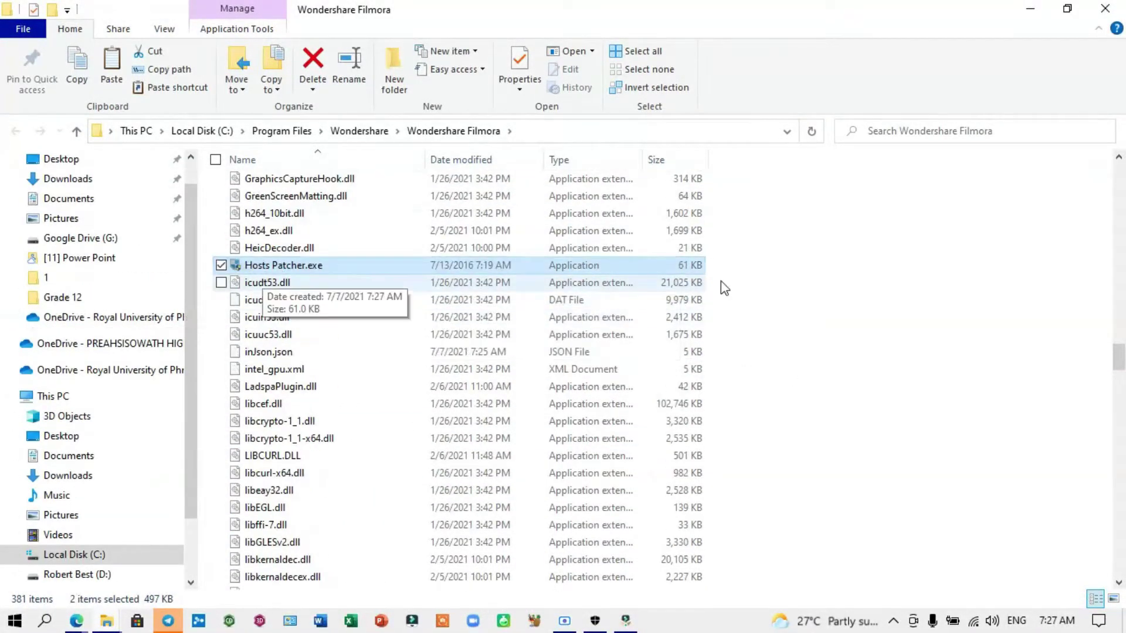
scroll(724, 284, up, 20)
scroll(733, 287, up, 20)
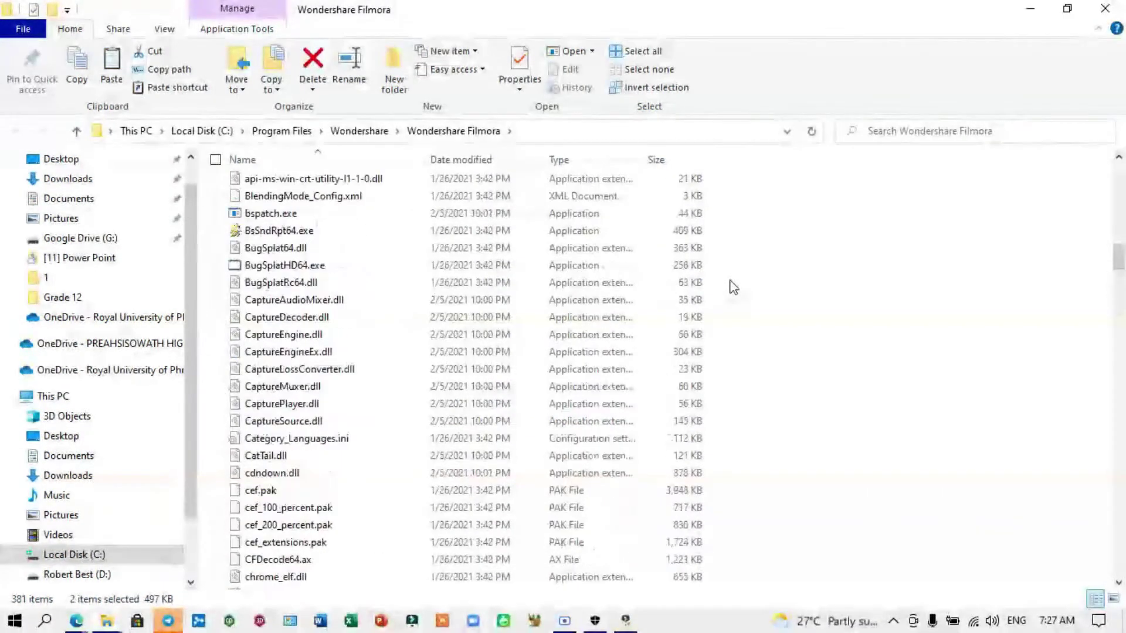
scroll(738, 290, down, 1)
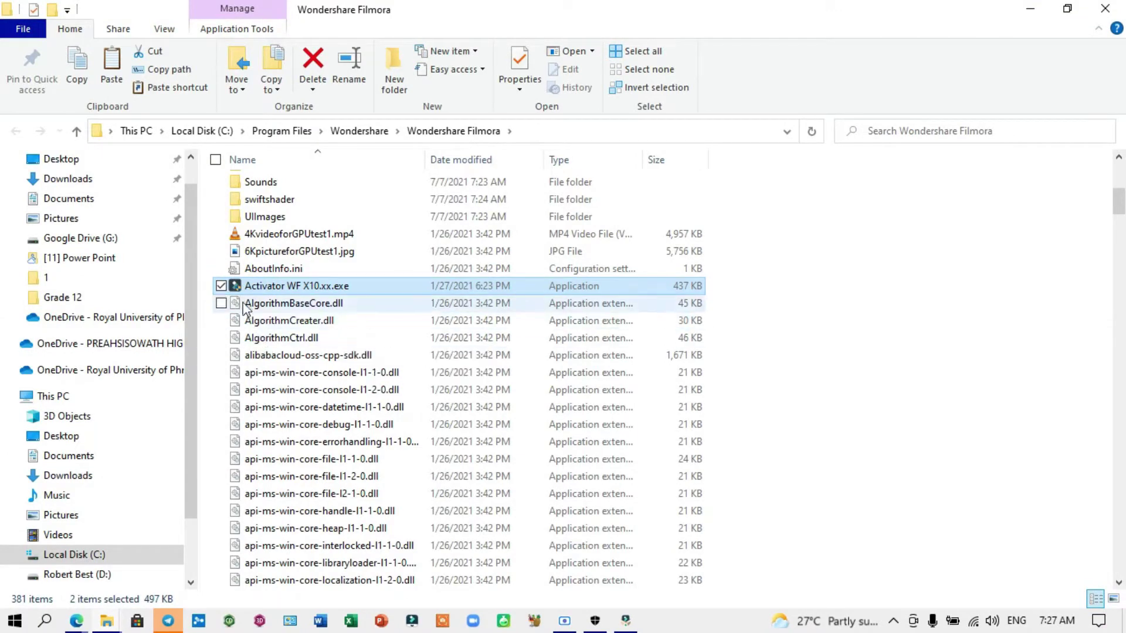
Step: Run Activator WF X10.xx.exe as administrator
click(804, 284)
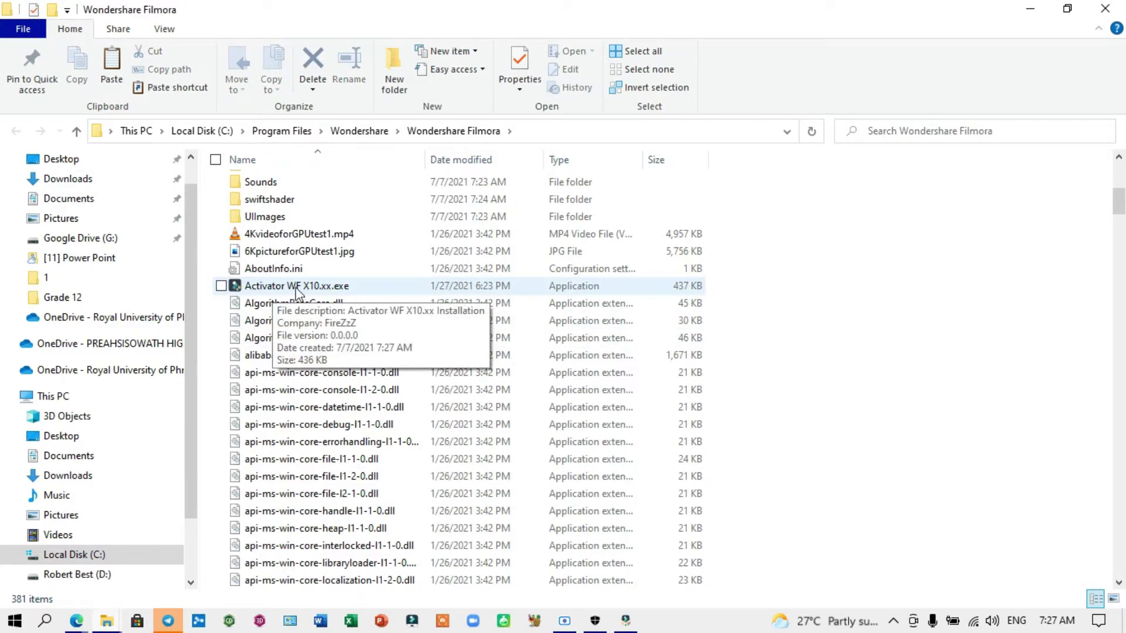
right_click(282, 288)
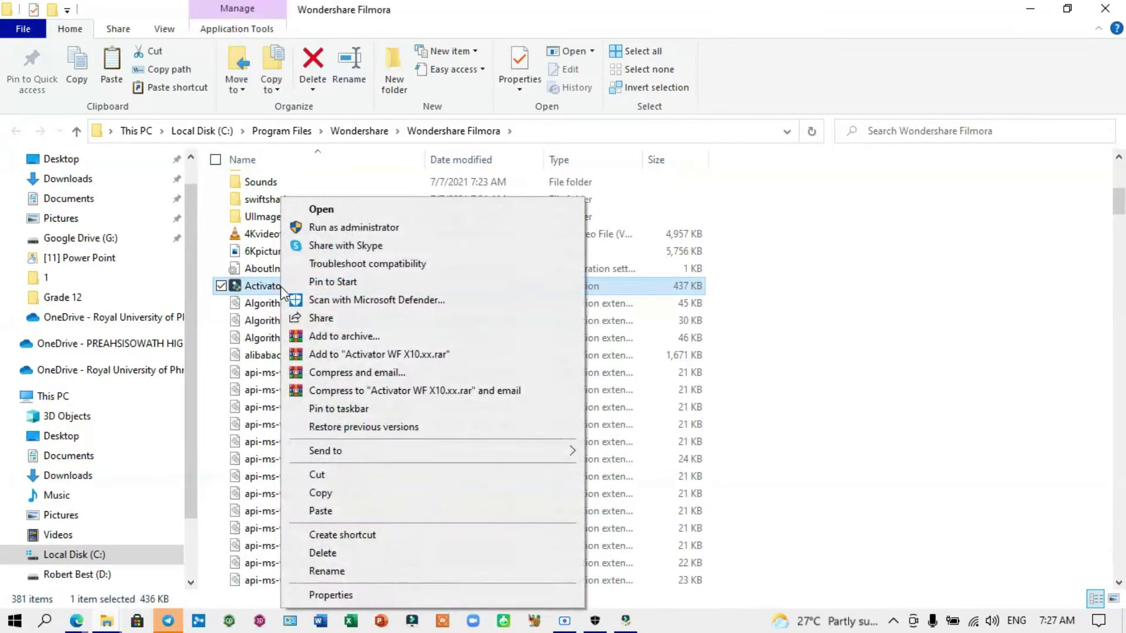
click(331, 229)
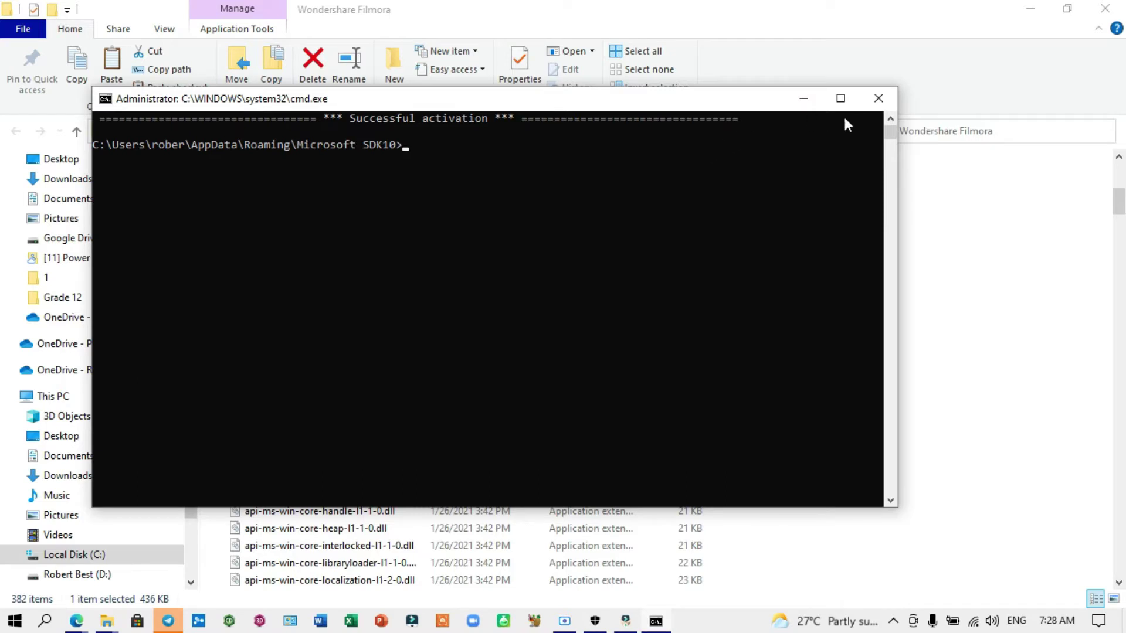
Step: Close the finished activation console and the Filmora program folder window
click(876, 101)
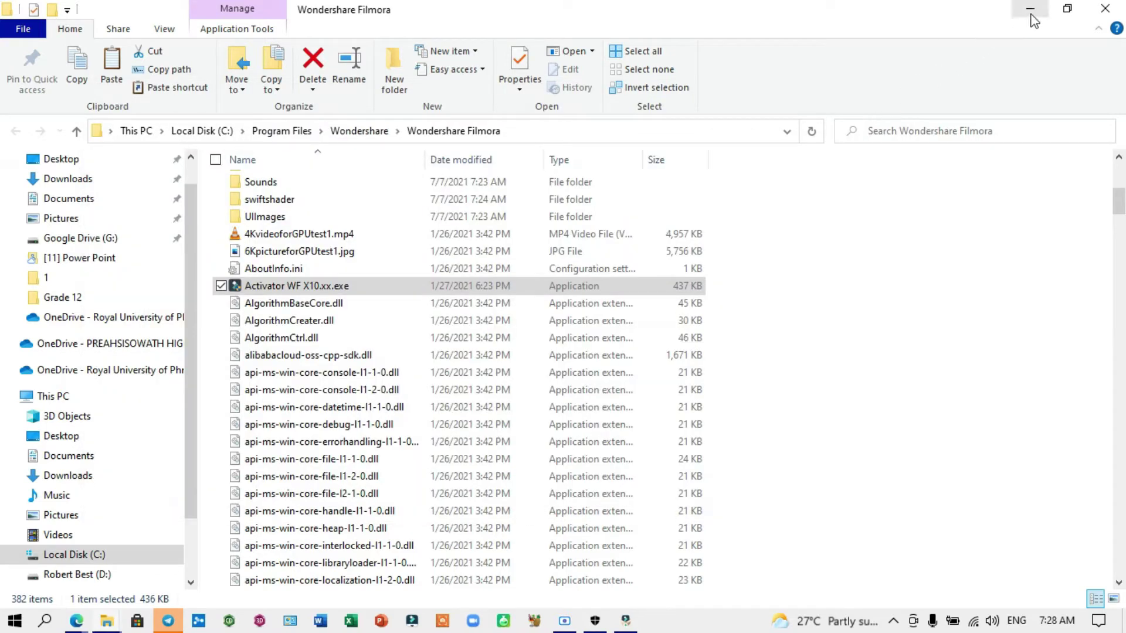
click(1104, 8)
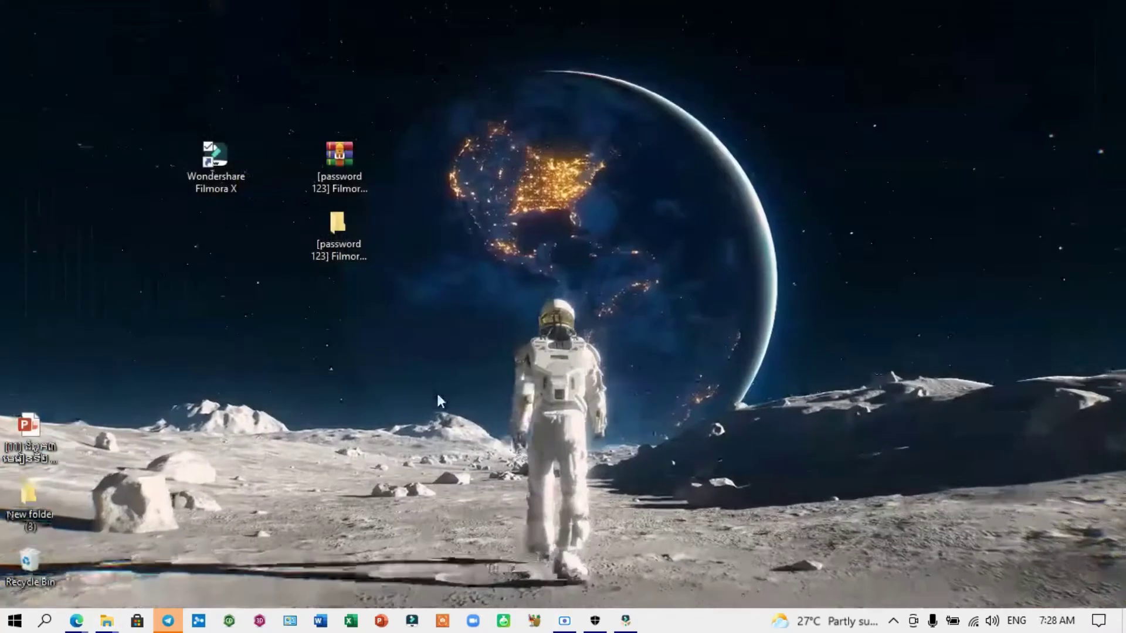
Step: Launch Filmora X from the installer's completion dialog
click(624, 622)
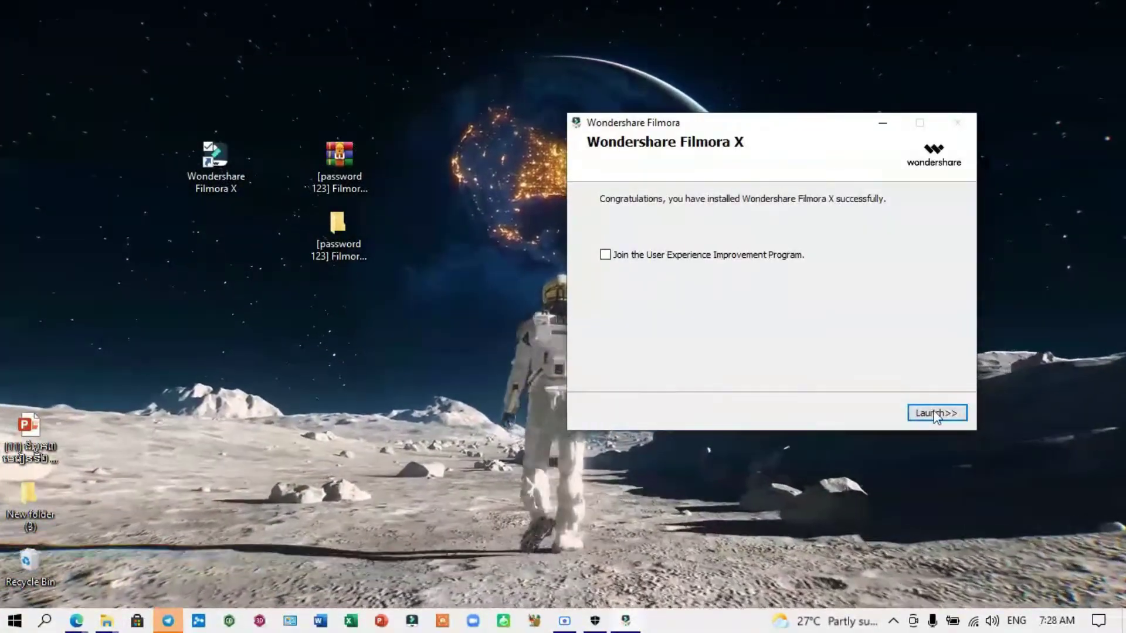
click(936, 413)
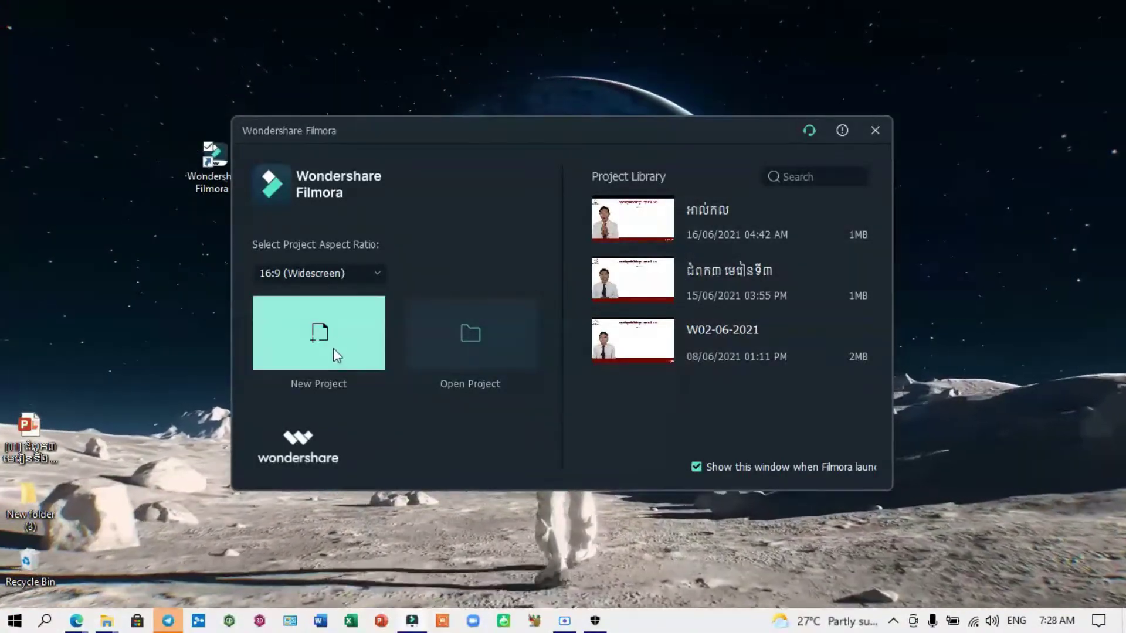
Step: Start a new project, postpone the Live Update, and open then close the import browser
click(789, 178)
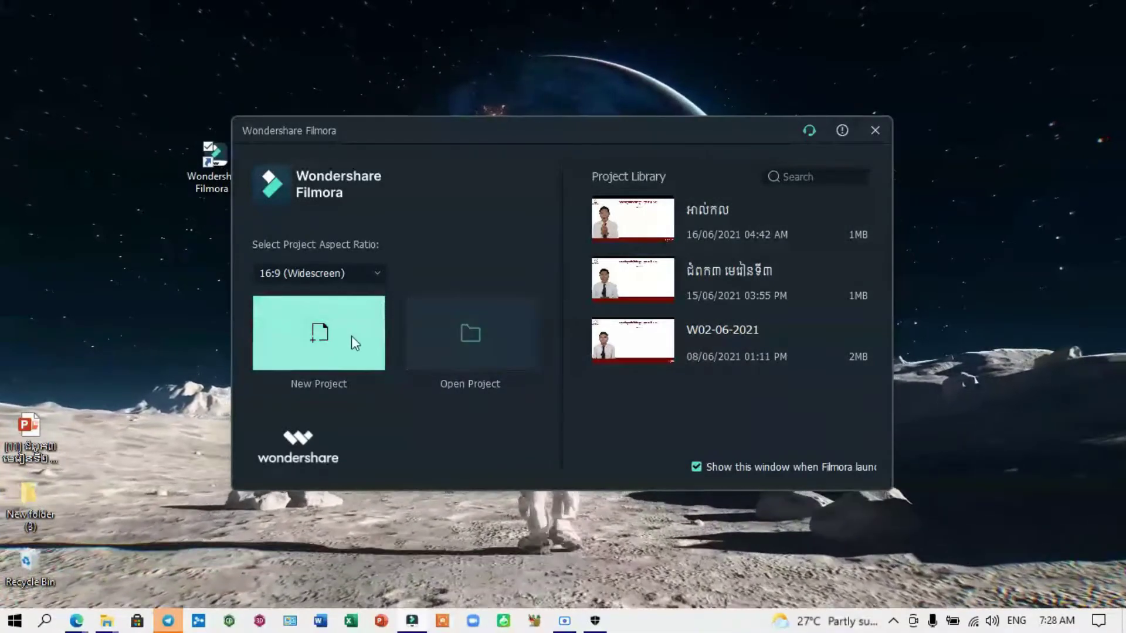
click(345, 350)
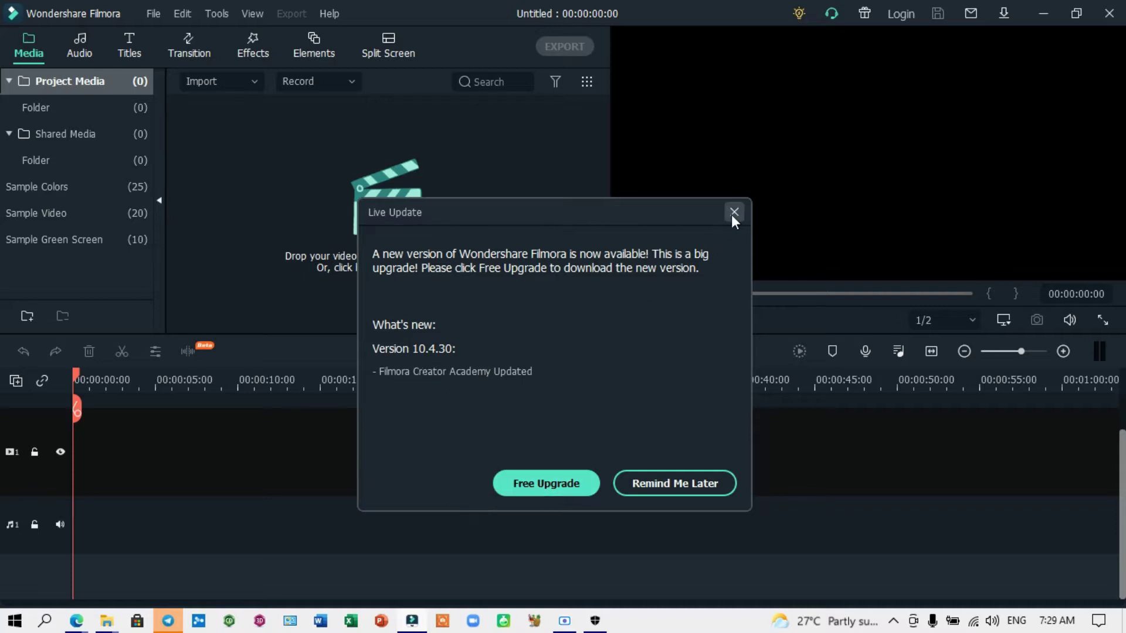
click(705, 483)
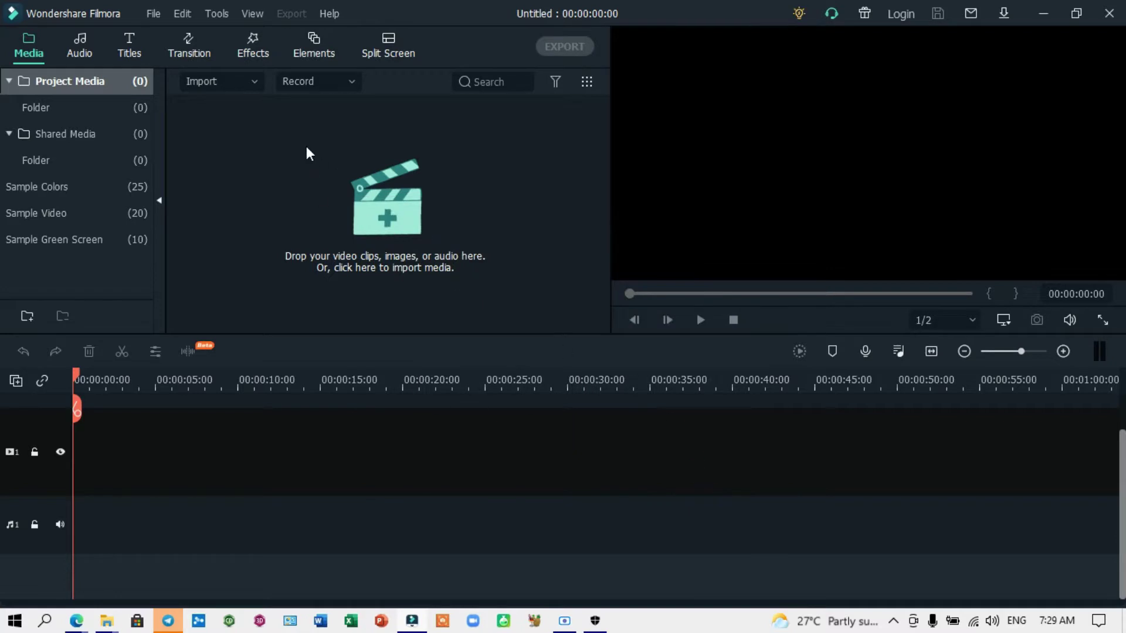
click(306, 148)
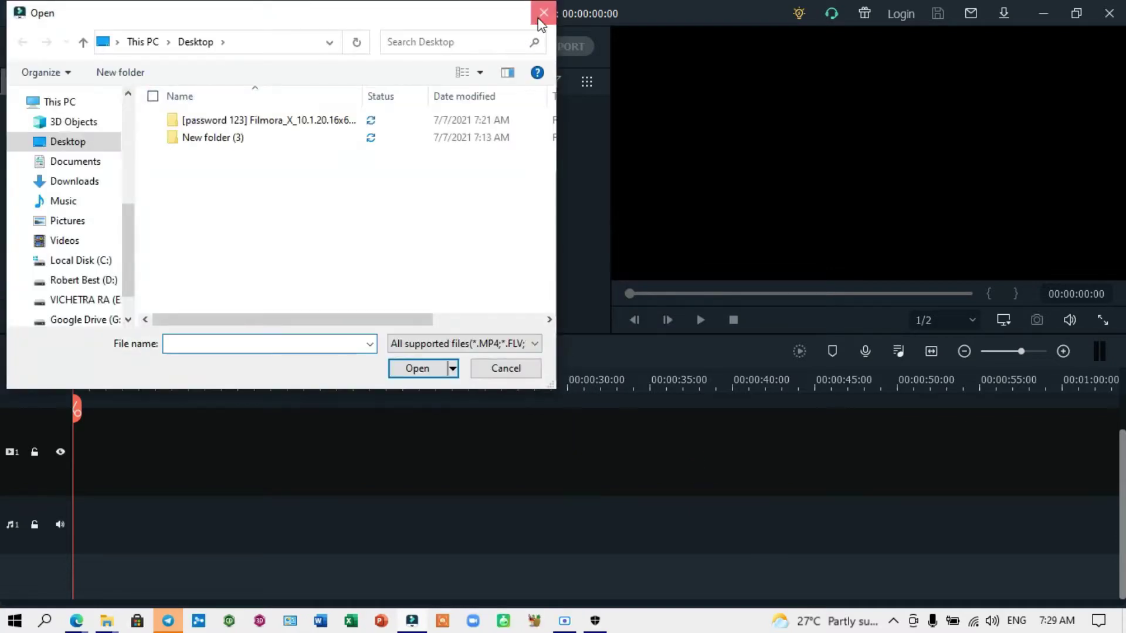
click(543, 13)
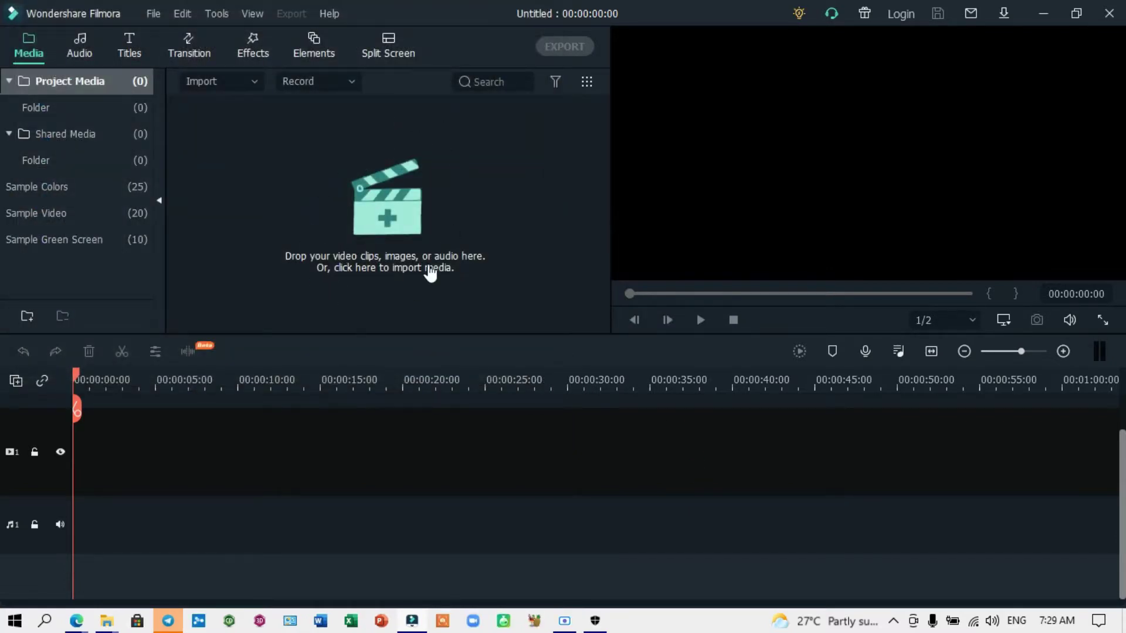
Step: Close the stray import browser and show the Record menu's webcam, PC screen and voiceover options
click(352, 82)
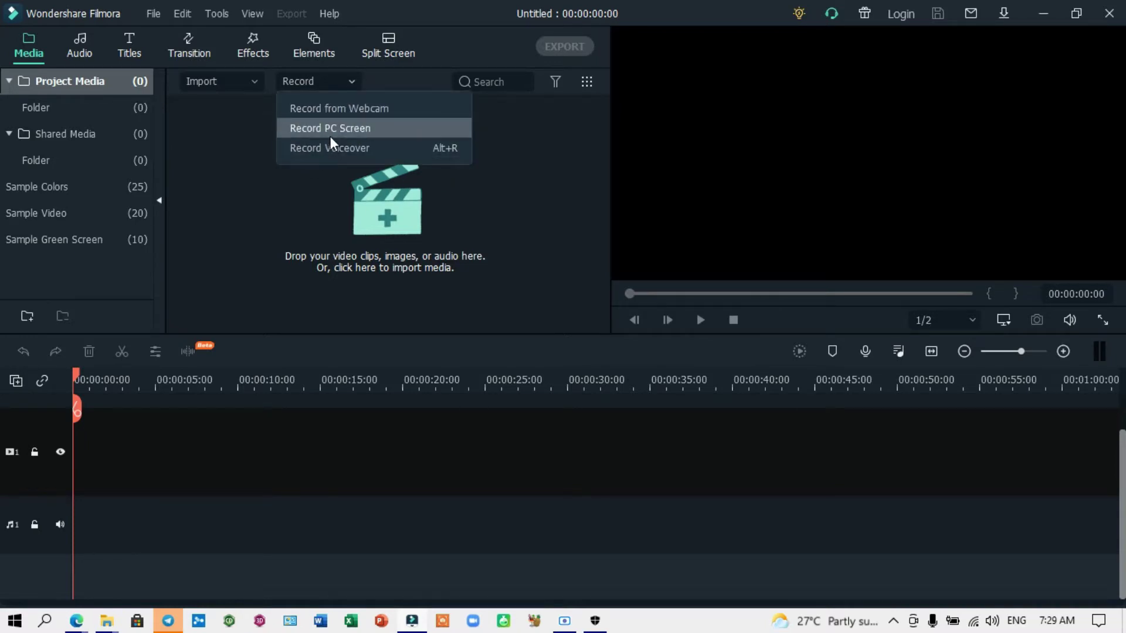
click(291, 216)
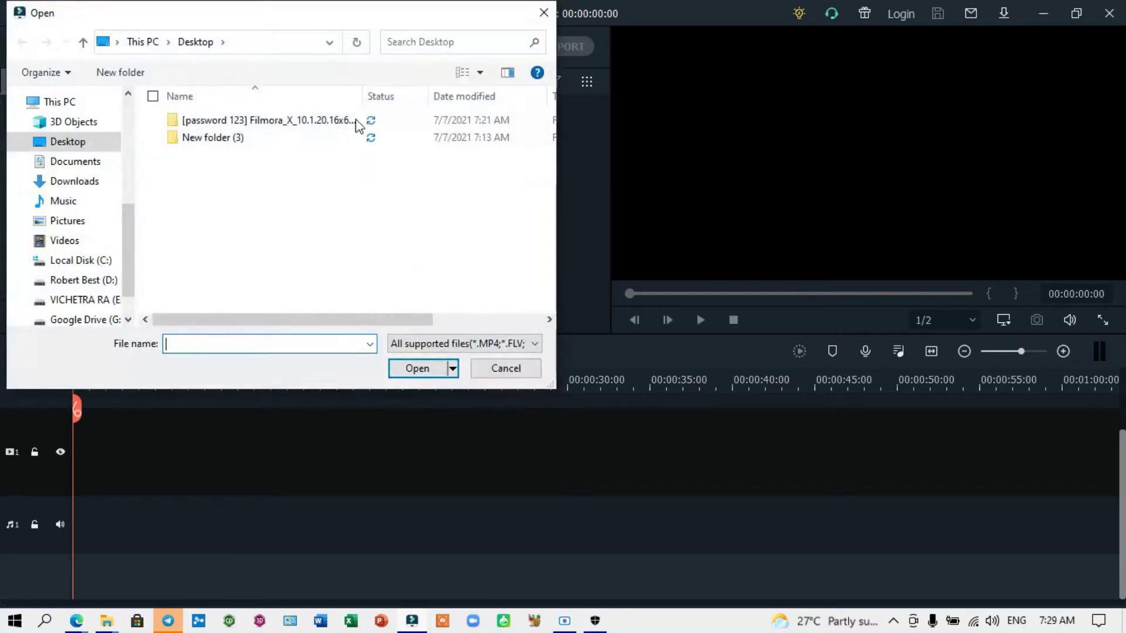
click(544, 13)
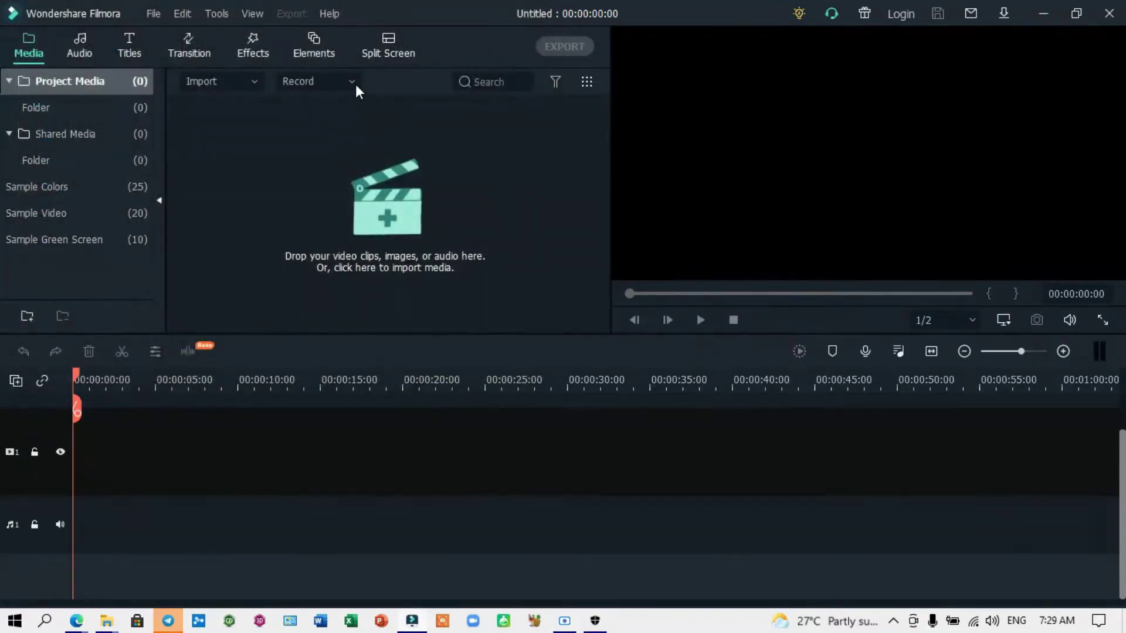
click(353, 81)
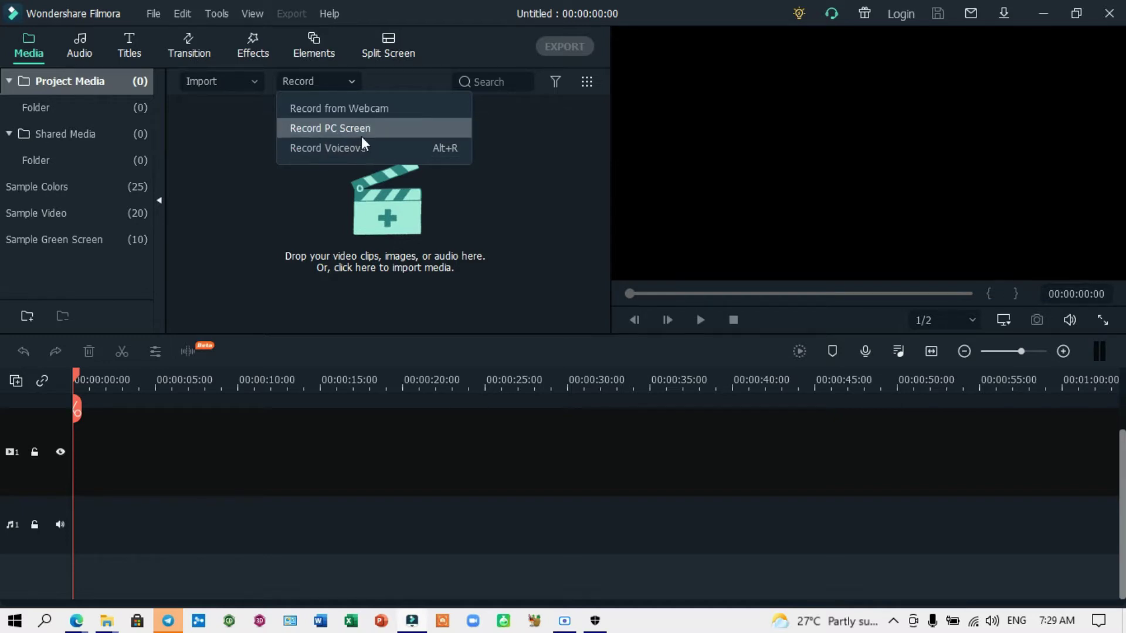
Step: Start a PC screen recording and set its capture area to Full Screen at 1366 x 768
click(362, 135)
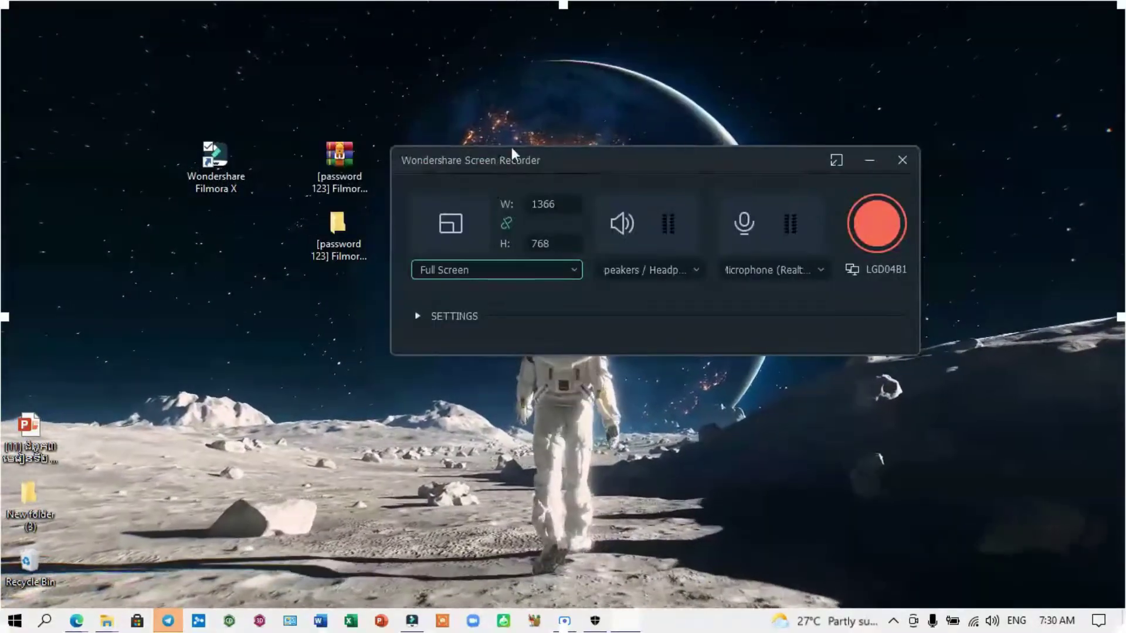
click(571, 269)
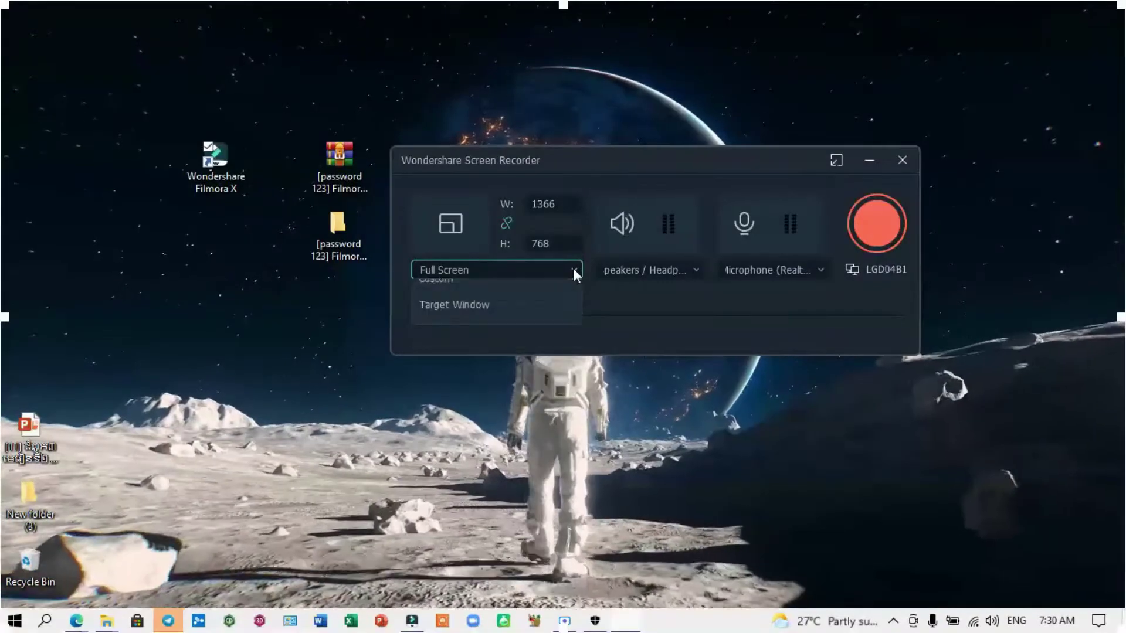
click(572, 270)
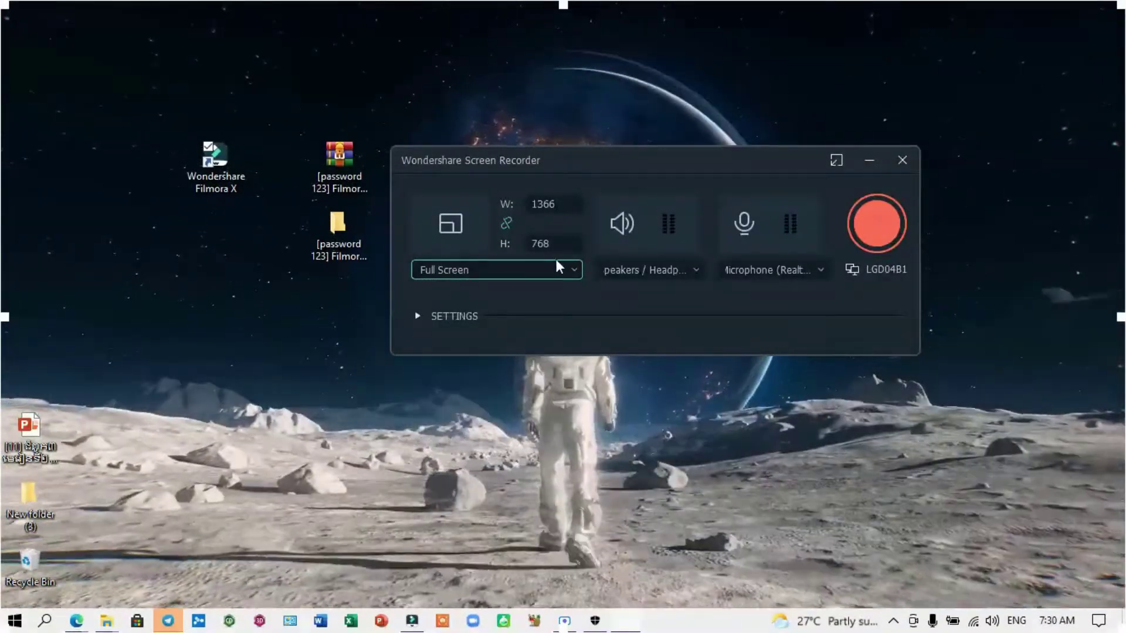
click(573, 268)
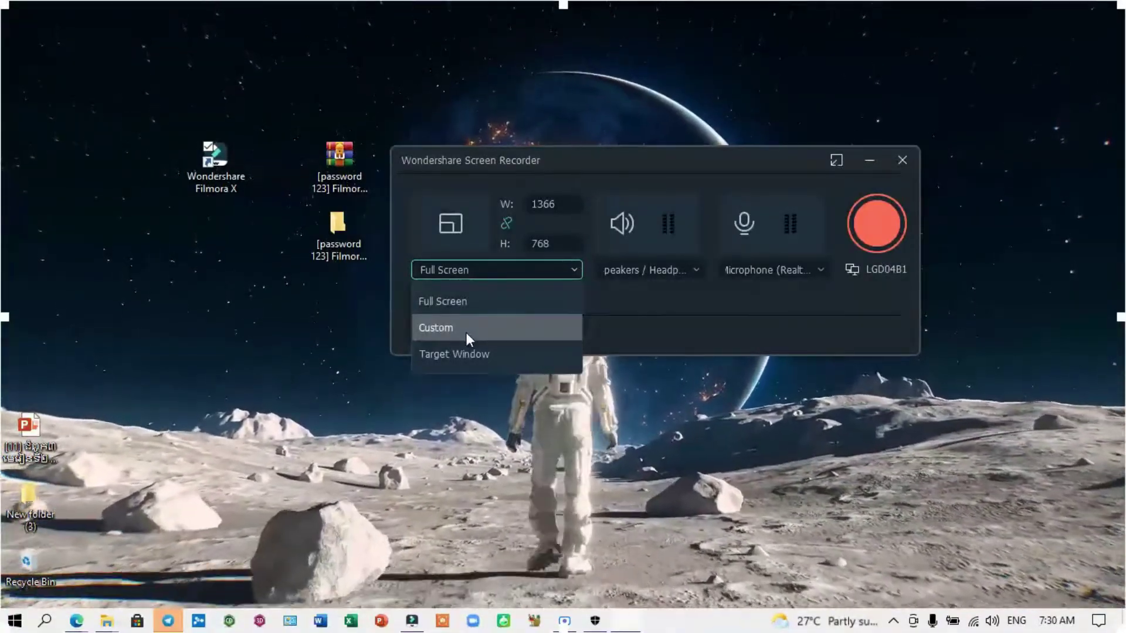
click(466, 330)
drag(47, 25, 297, 206)
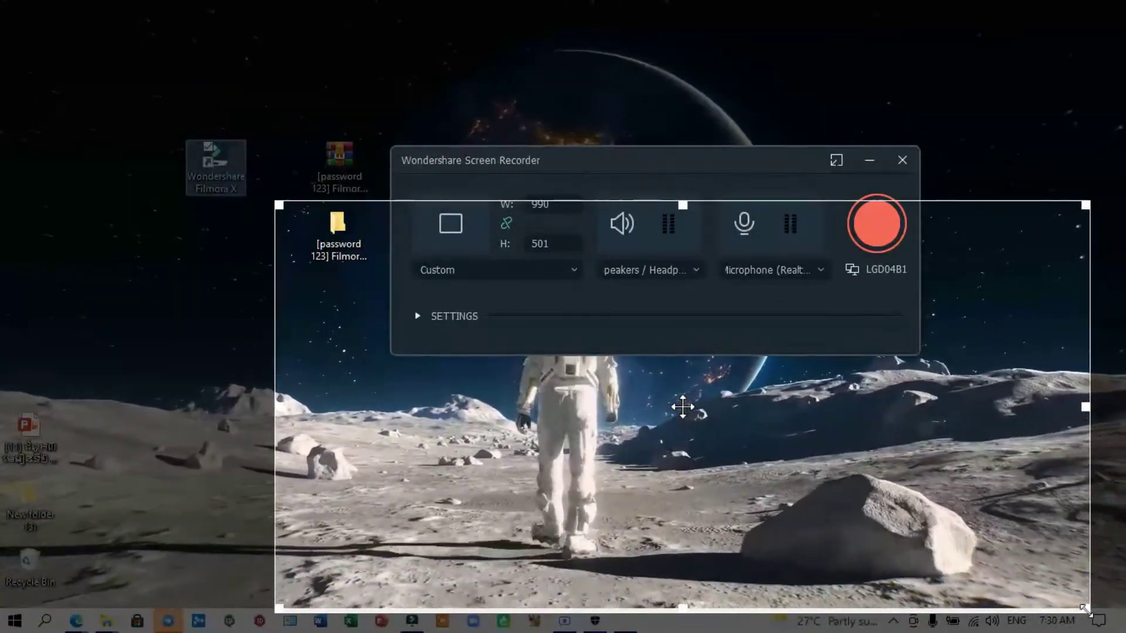
drag(1085, 609, 837, 450)
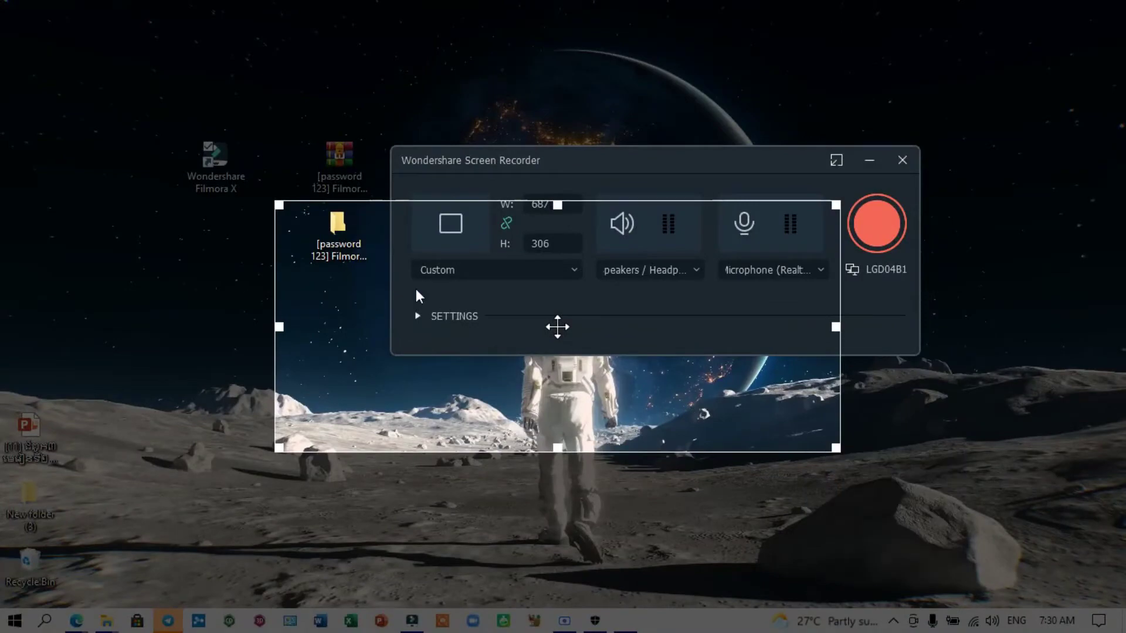
click(576, 270)
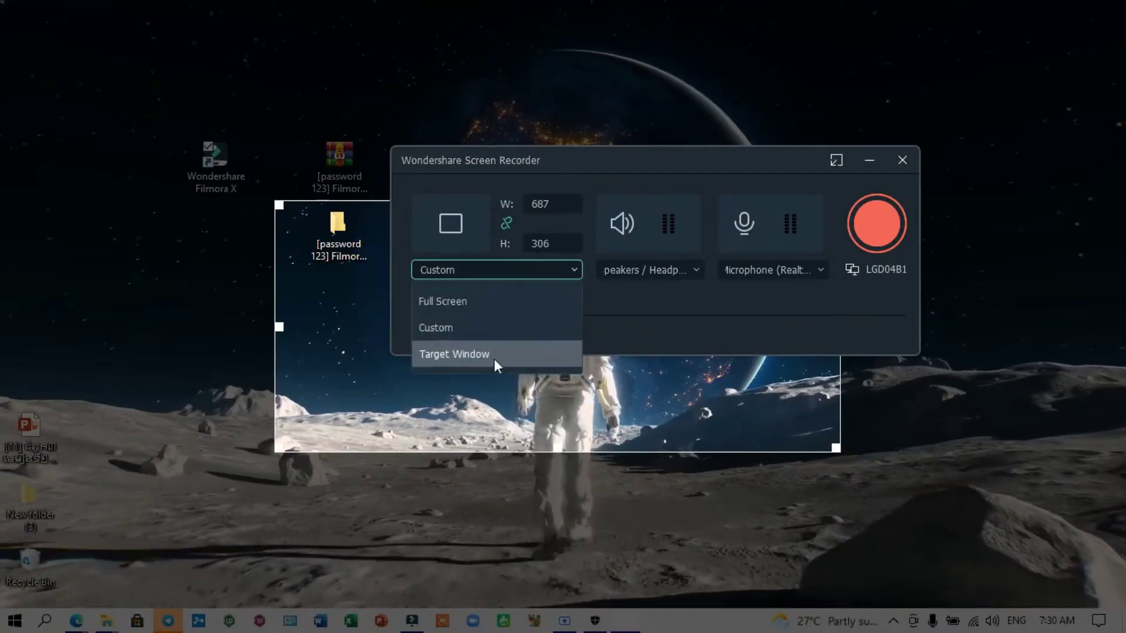
click(482, 301)
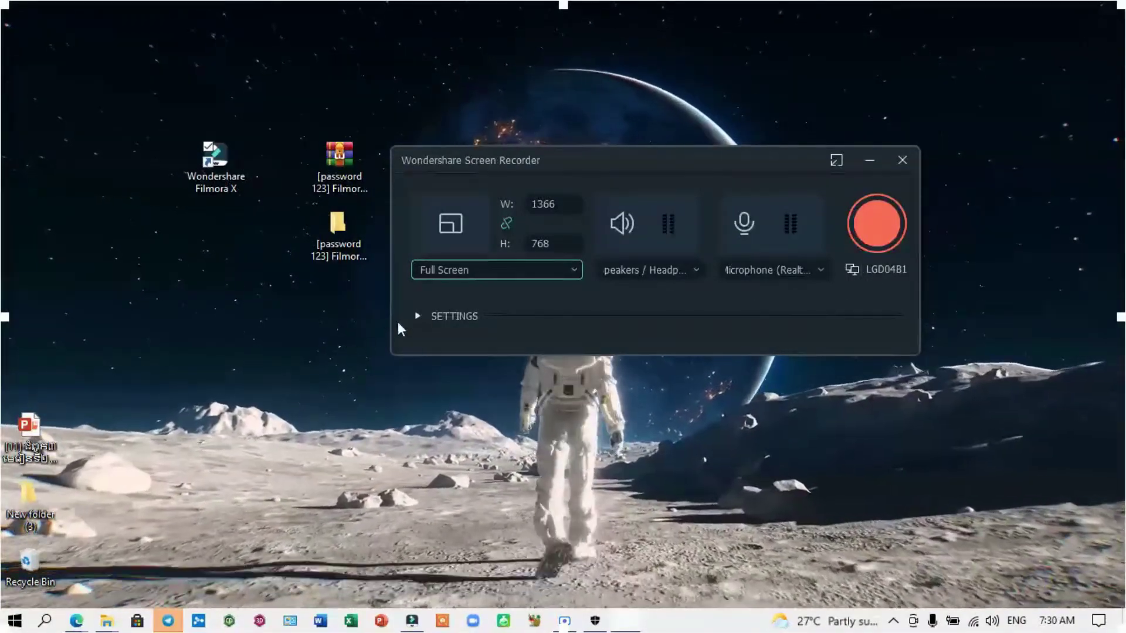
Step: Expand the recorder settings and leave 60 fps with Better quality
click(417, 316)
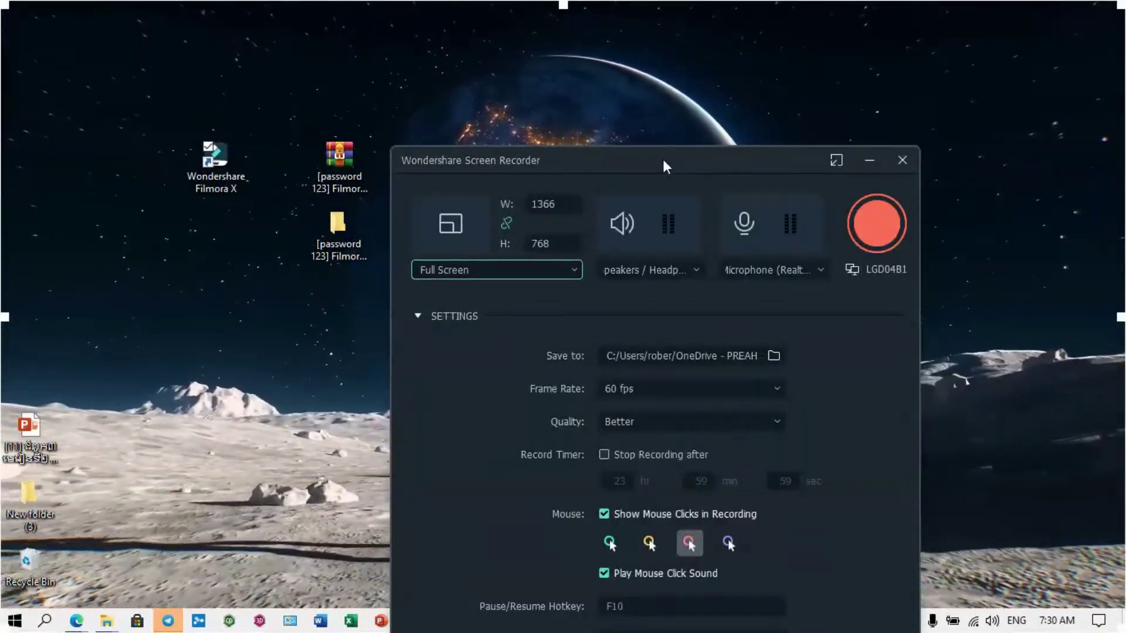
drag(599, 44, 597, 36)
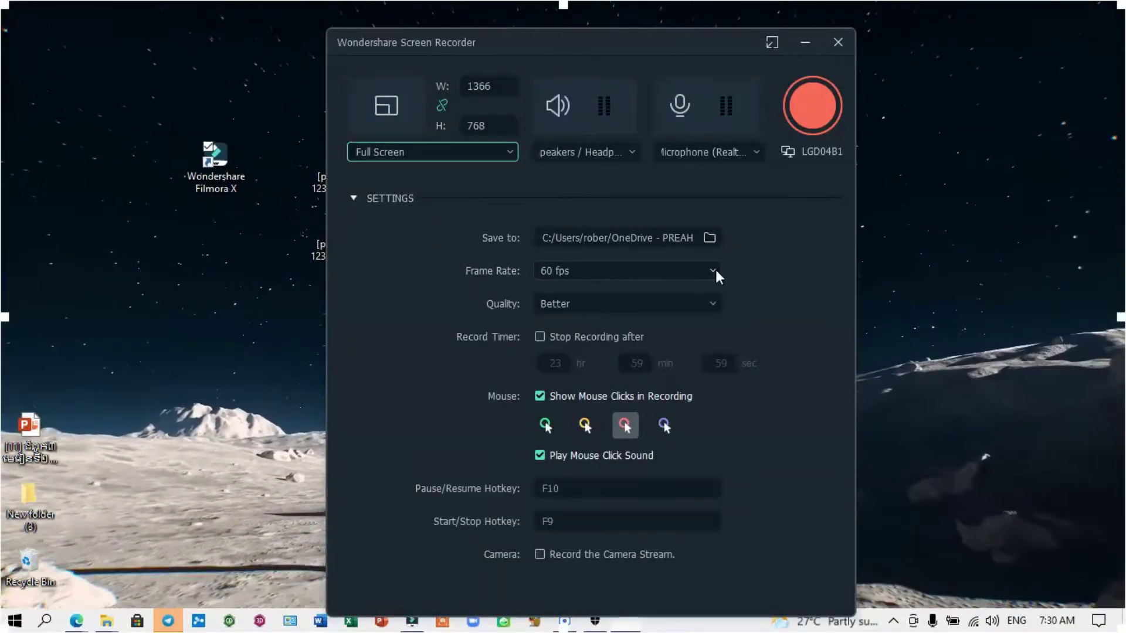
click(714, 303)
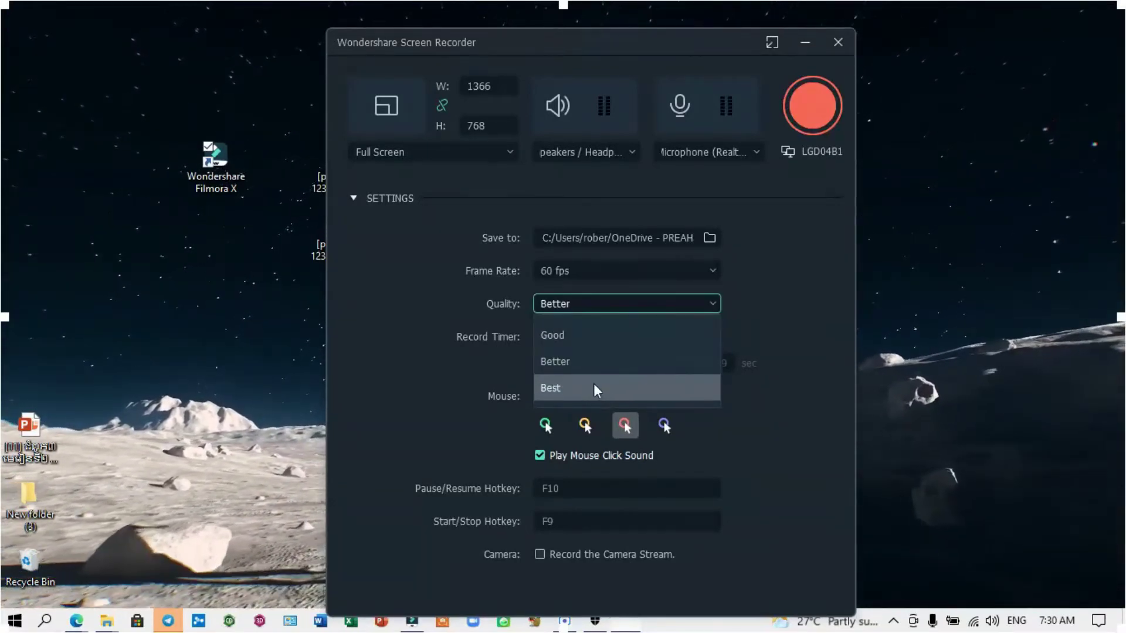
click(801, 274)
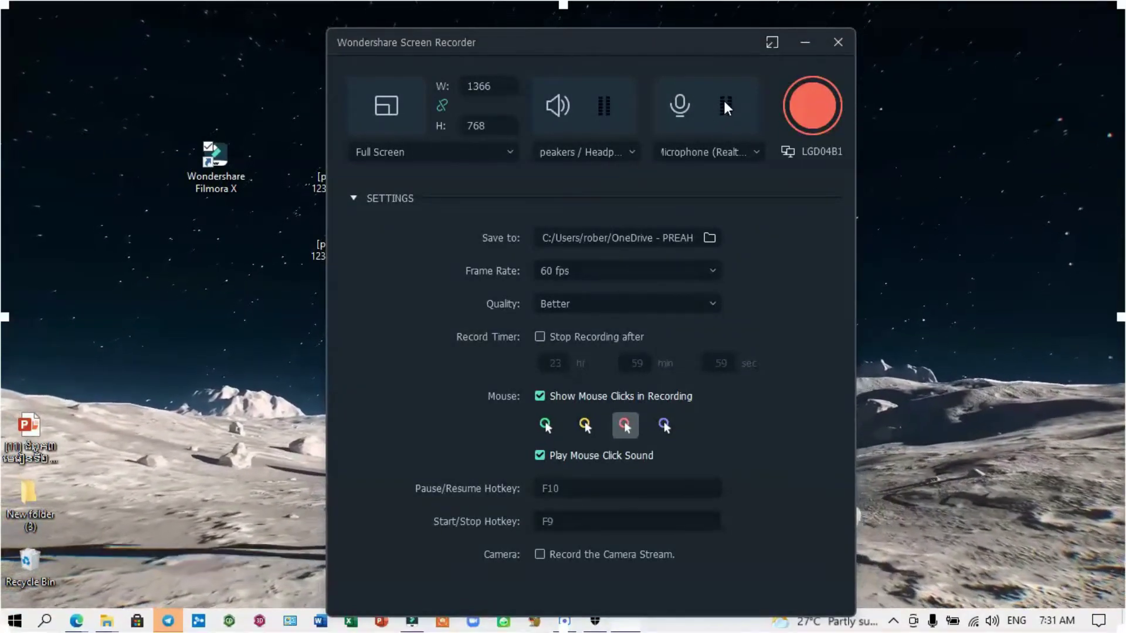
Step: Toggle the microphone off and back on, then record the full desktop
click(680, 107)
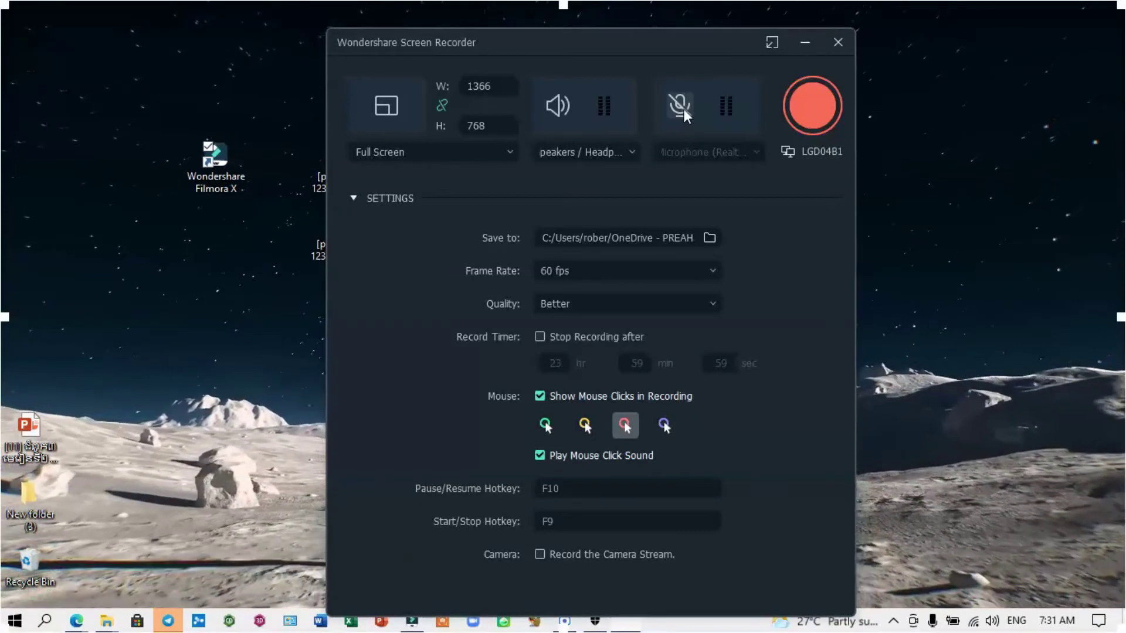
click(683, 110)
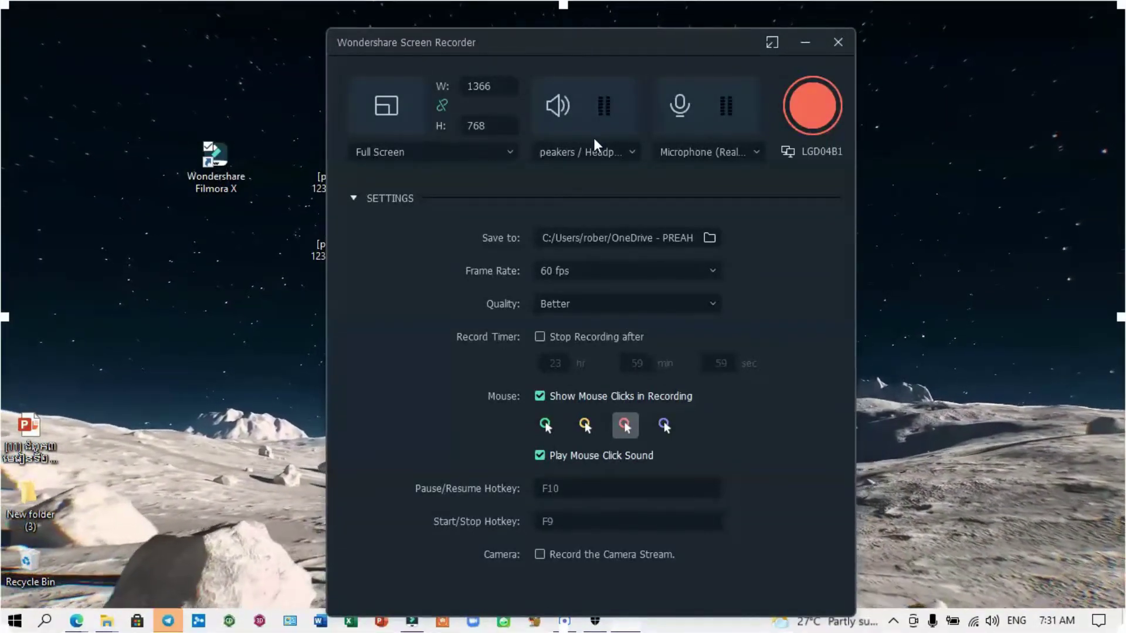
click(813, 118)
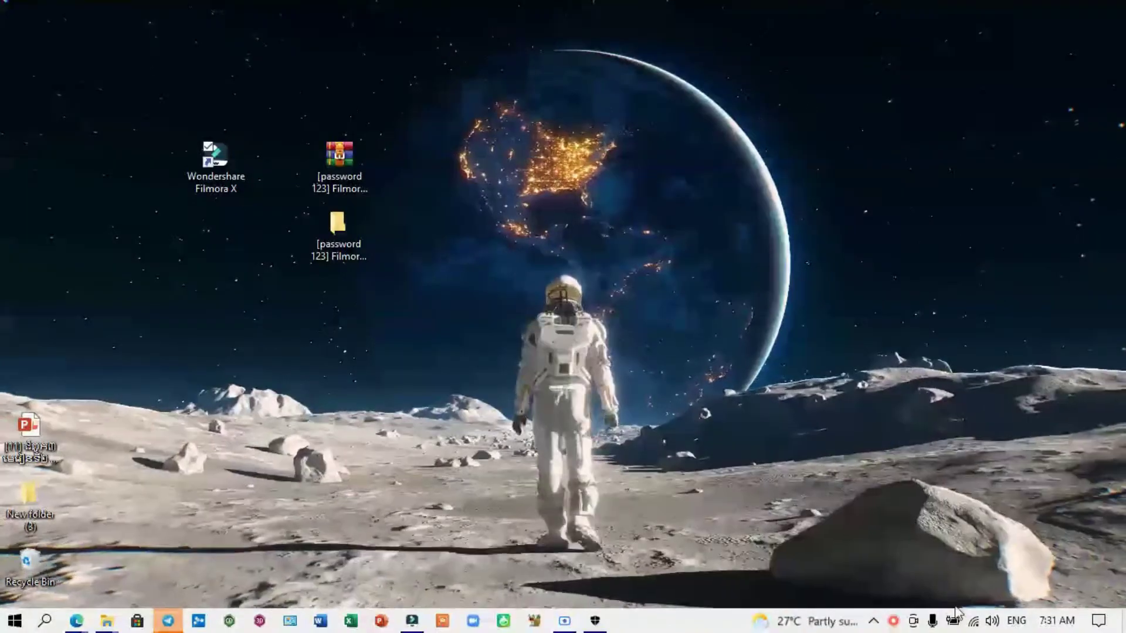
click(876, 621)
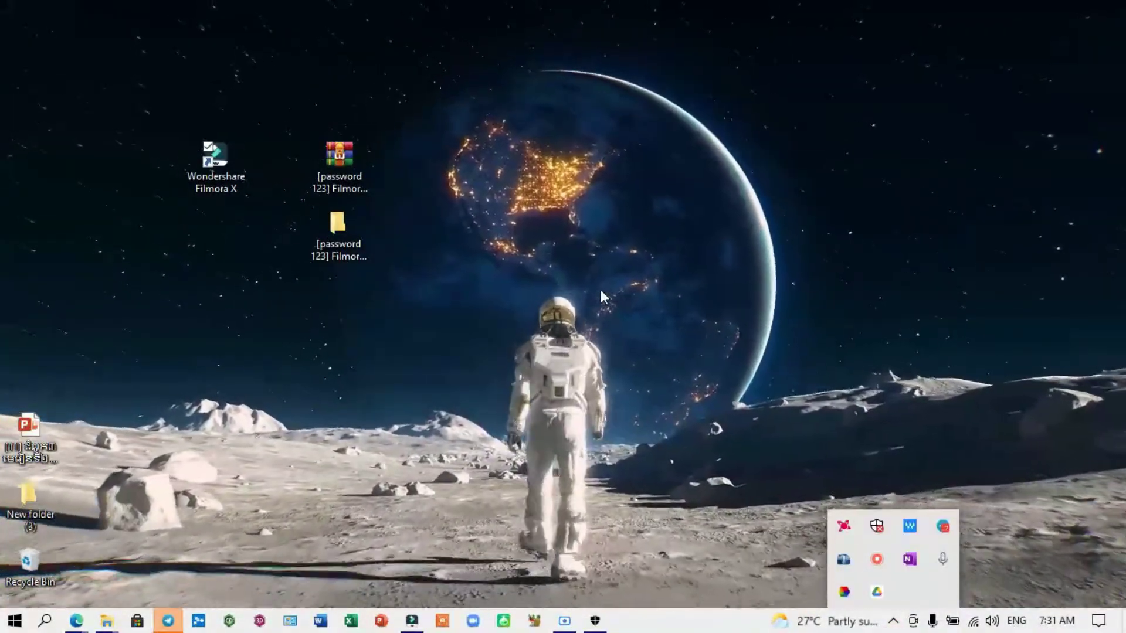
click(216, 166)
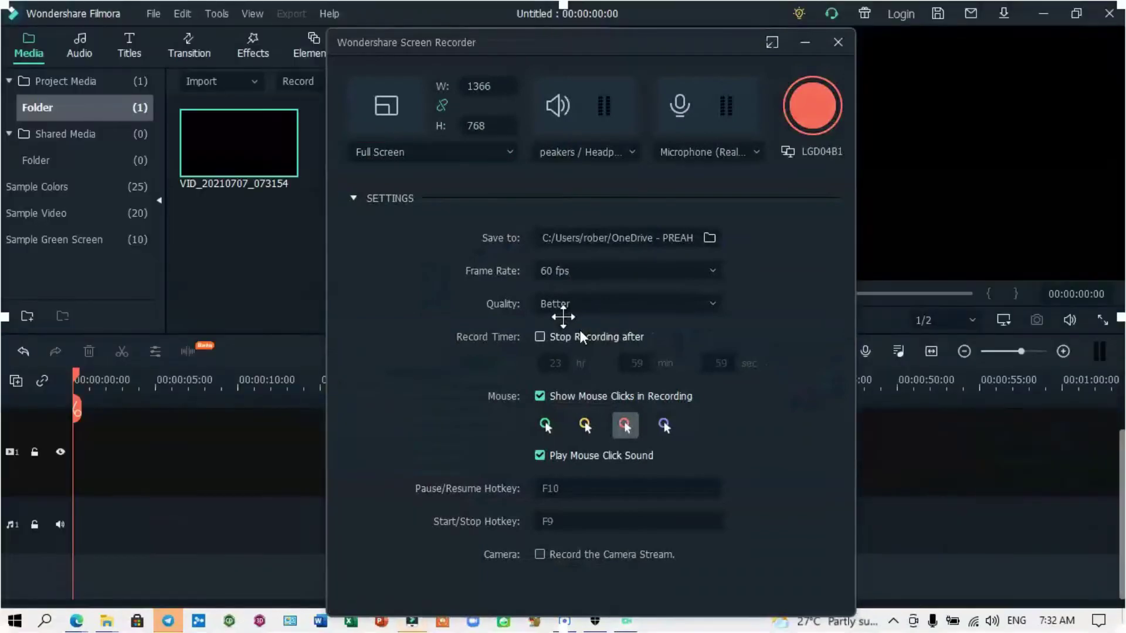
Step: Put the recording on the video track, keep 1920 x 1080 25fps, and preview it
click(836, 43)
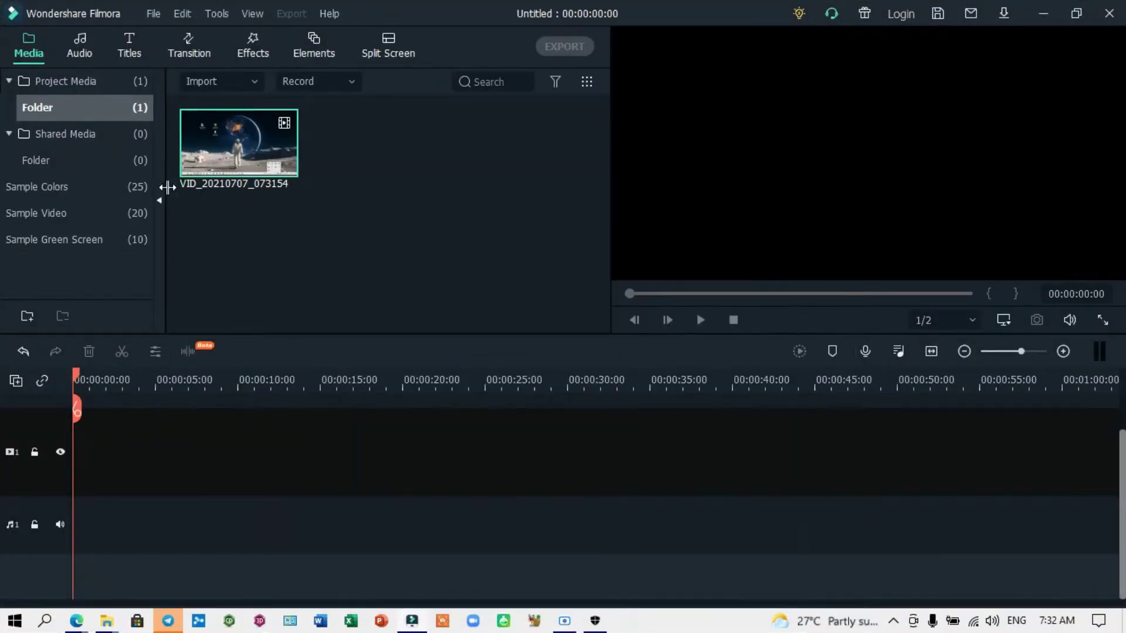
drag(231, 174, 88, 496)
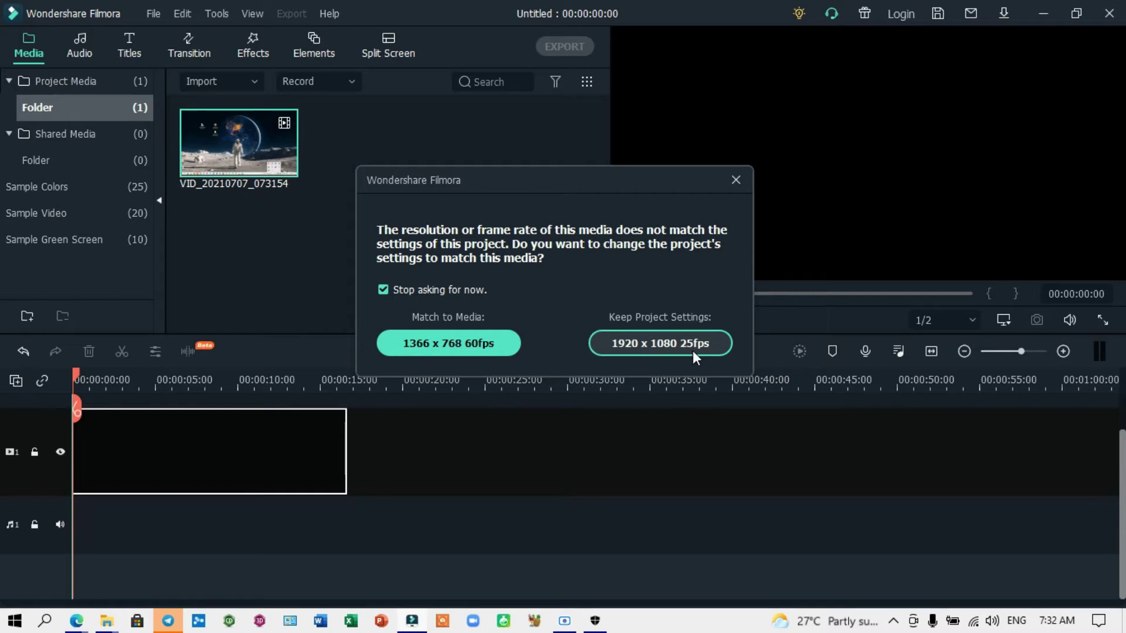
click(654, 348)
key(space)
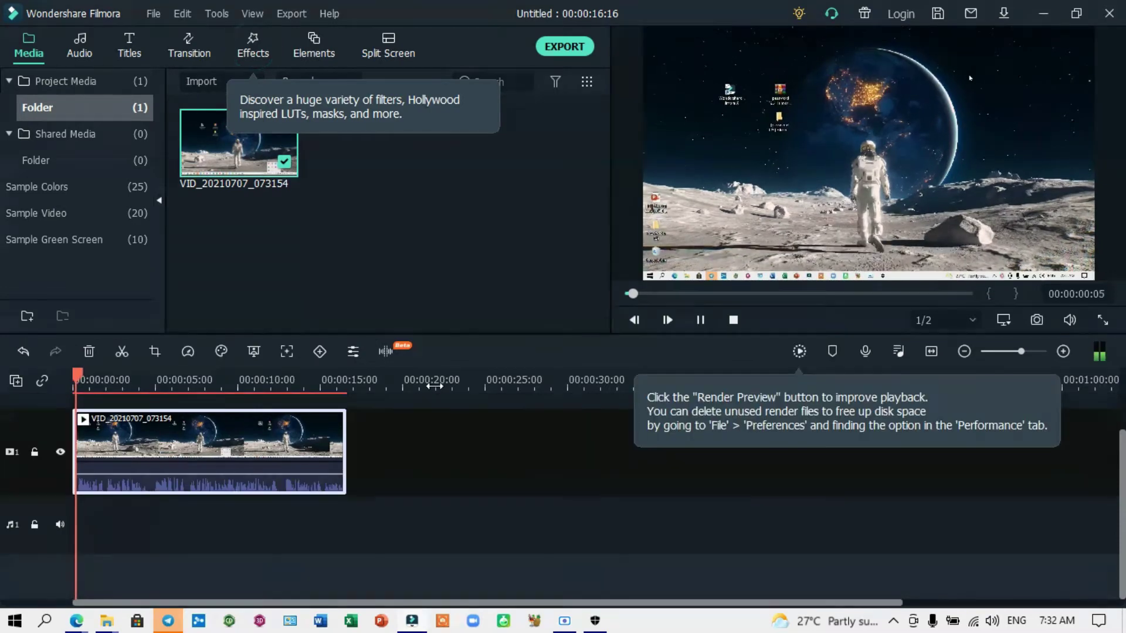
click(701, 320)
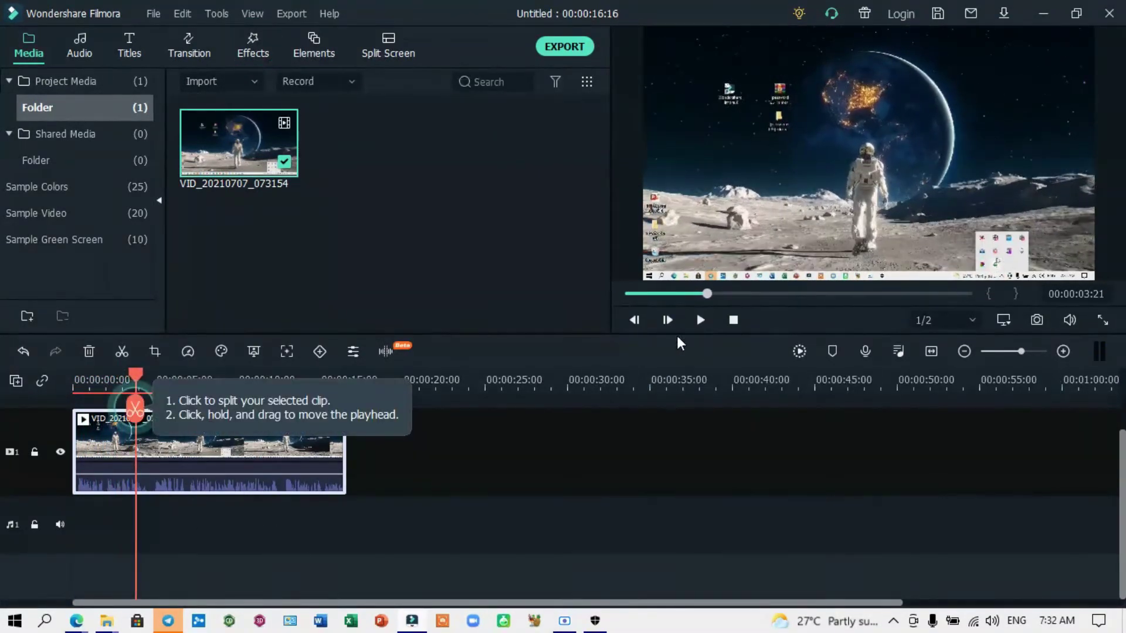
drag(137, 376, 204, 389)
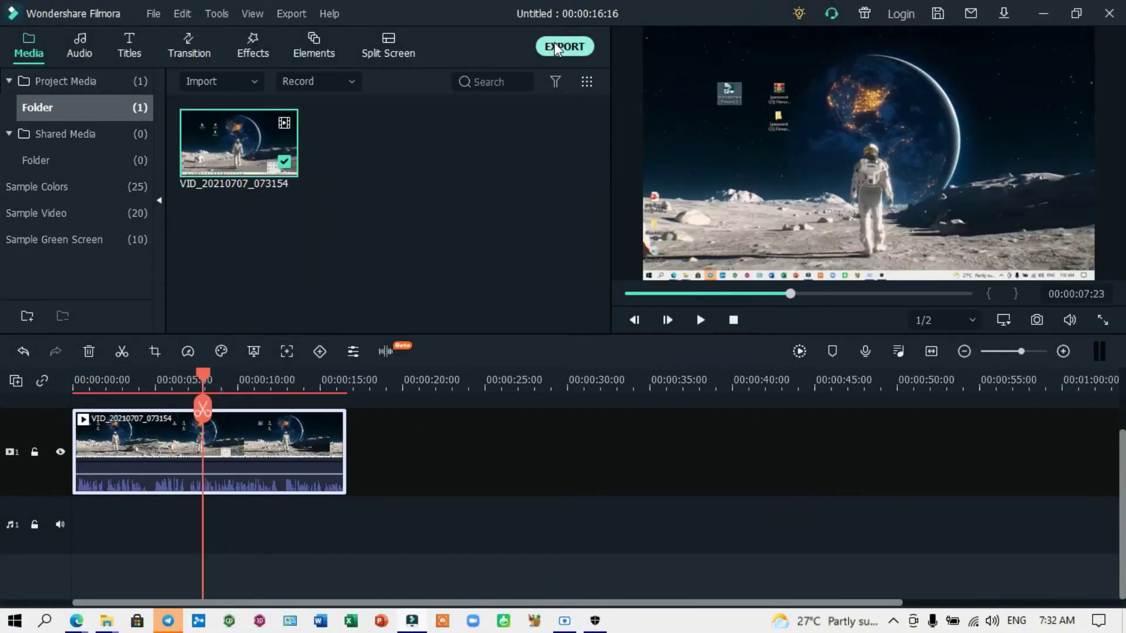
Step: Export the project as My Videotrttttt.mp4 to the Desktop
click(554, 47)
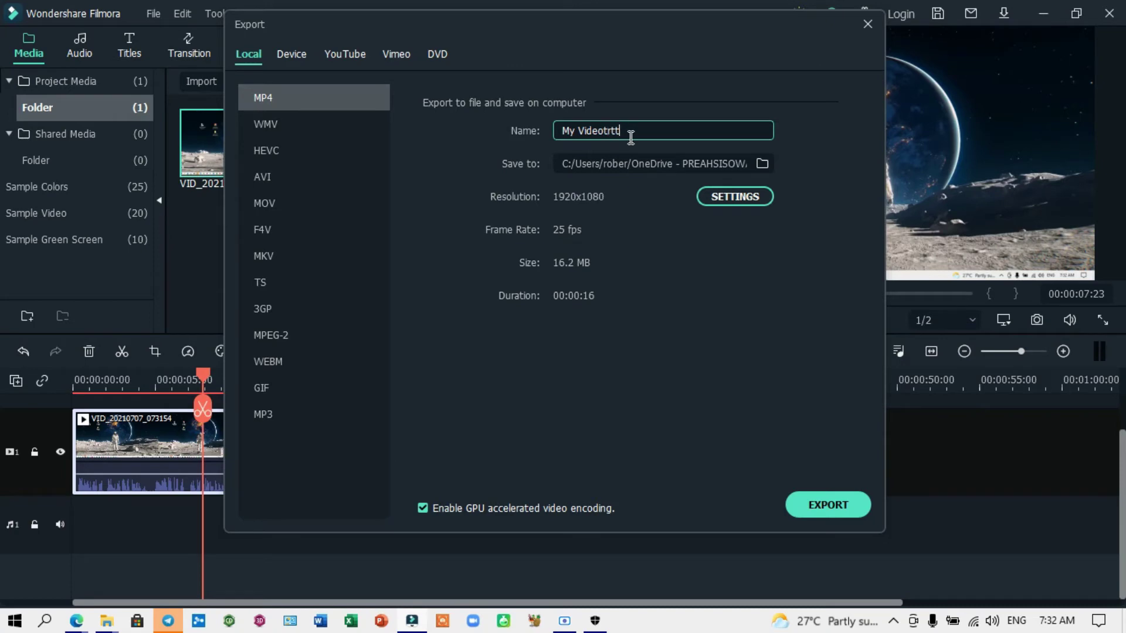
click(763, 163)
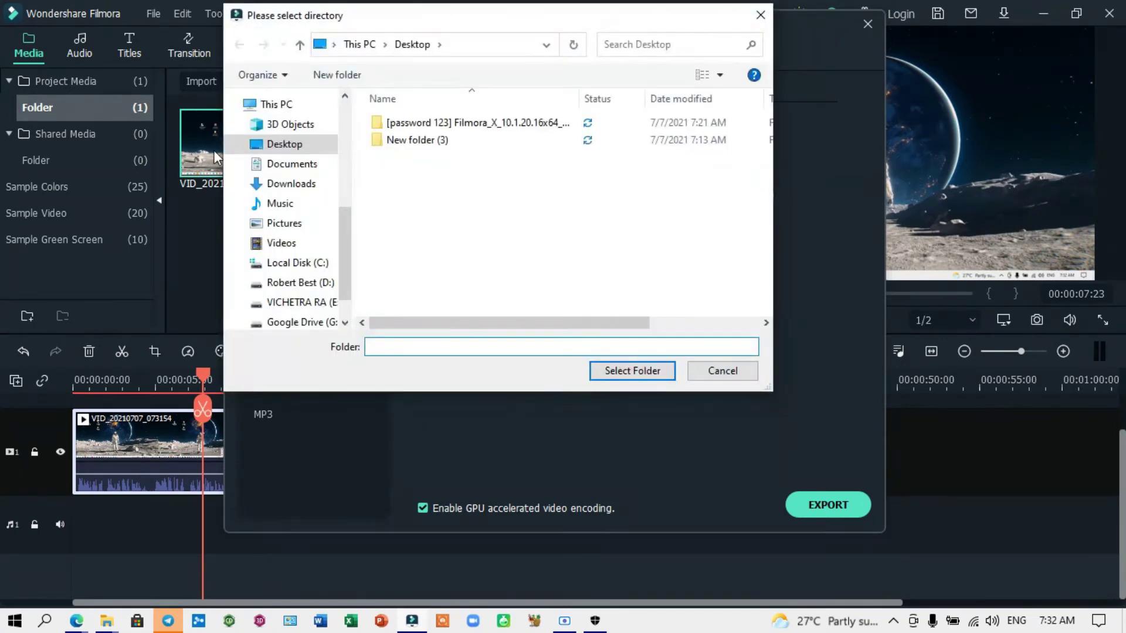
click(285, 144)
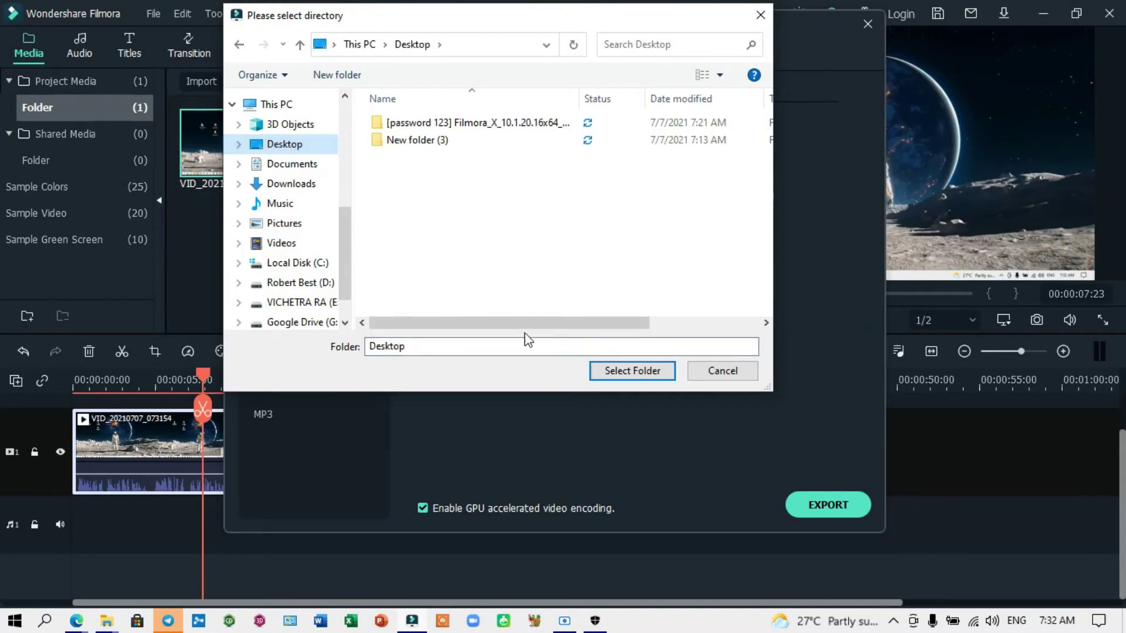
click(623, 371)
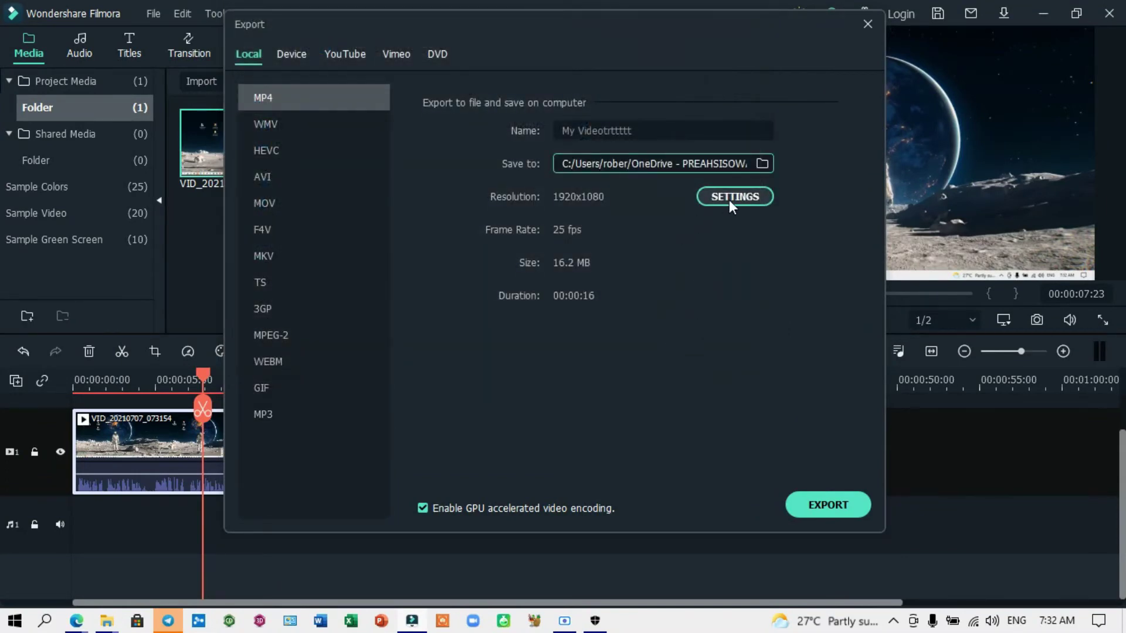
click(729, 198)
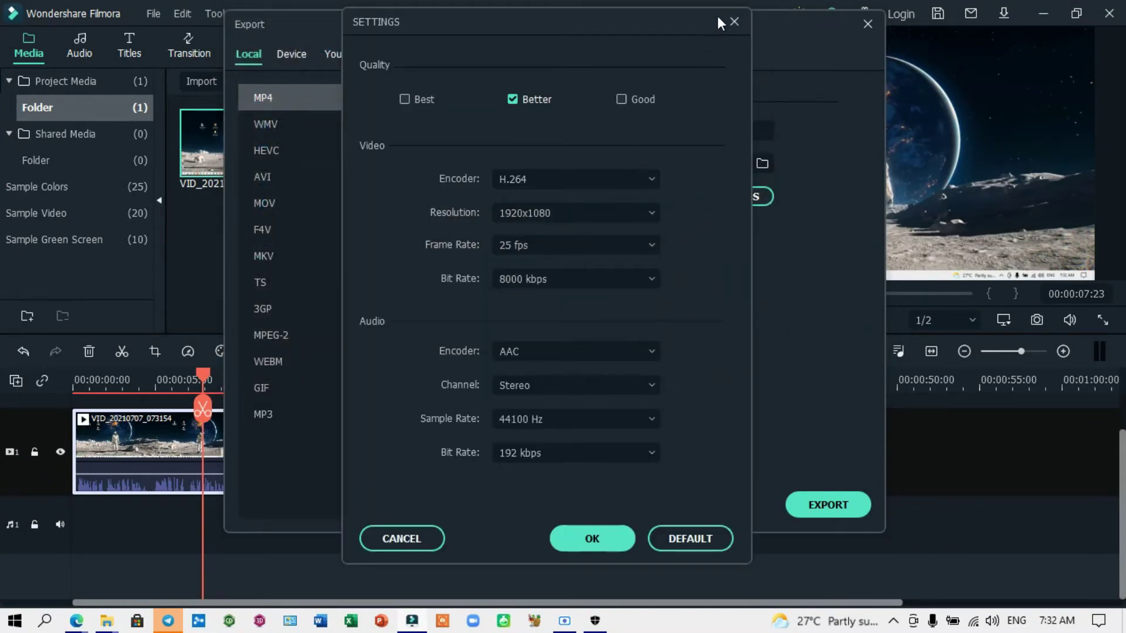
click(734, 22)
click(816, 508)
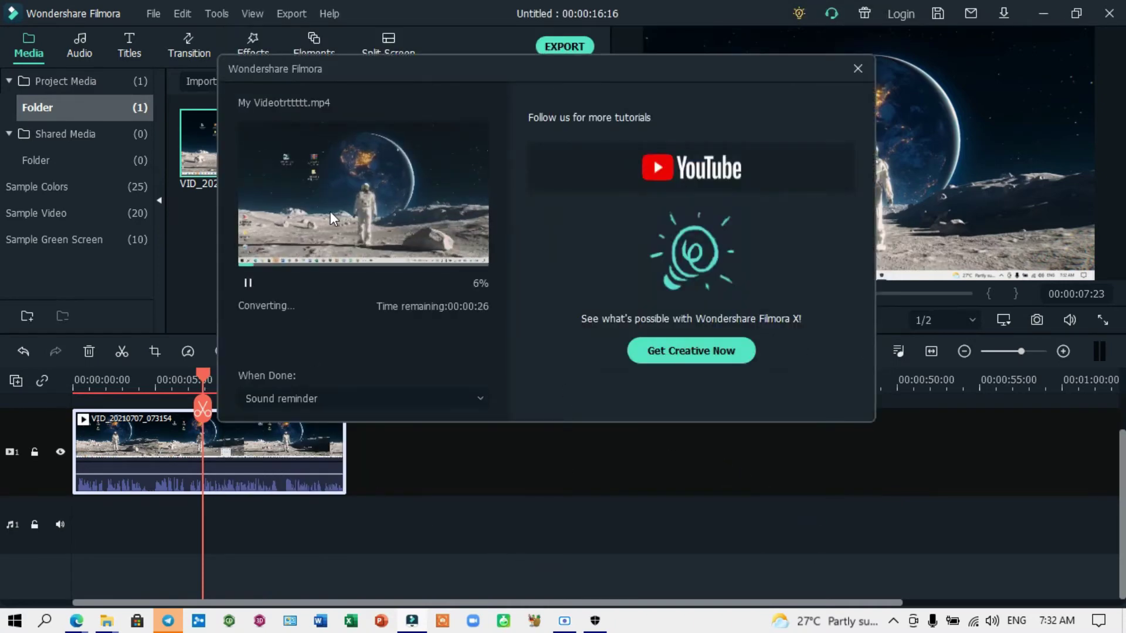
drag(436, 69, 494, 91)
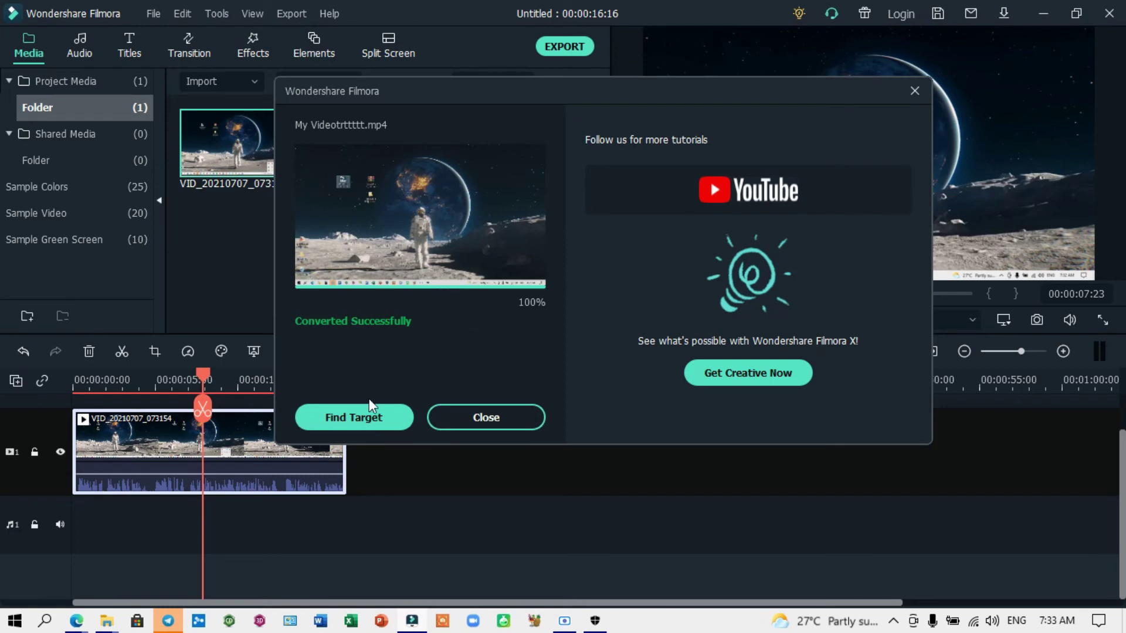
Step: Close the export dialog, then play the 17,317 KB My Videotrttttt.mp4 from the Desktop in VLC, skipping to the end
click(368, 423)
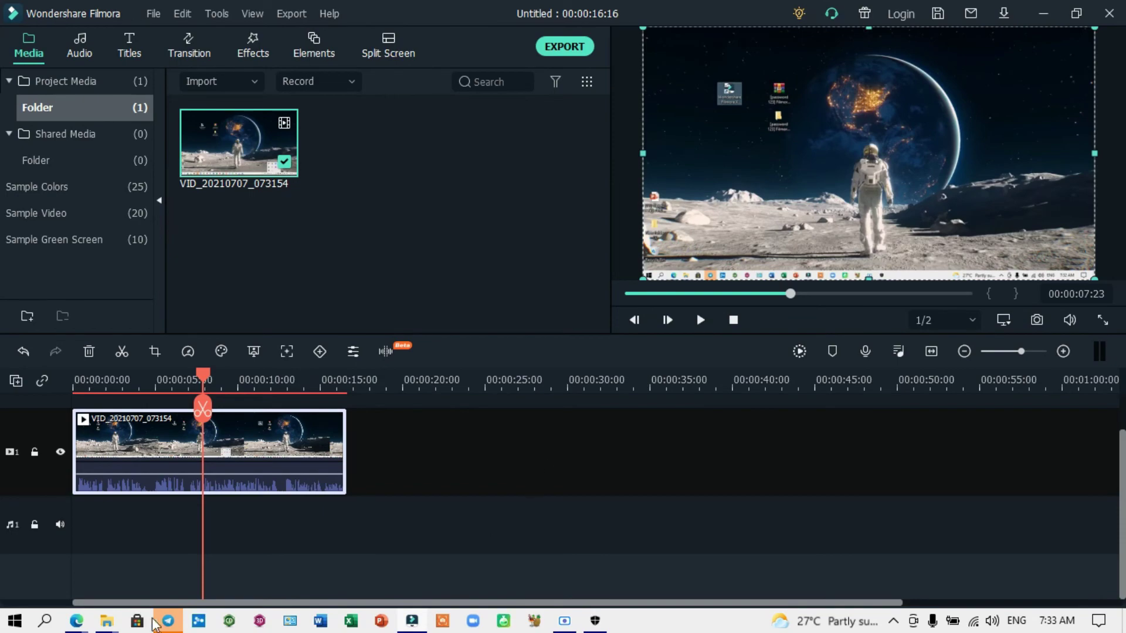
mouse_move(119, 630)
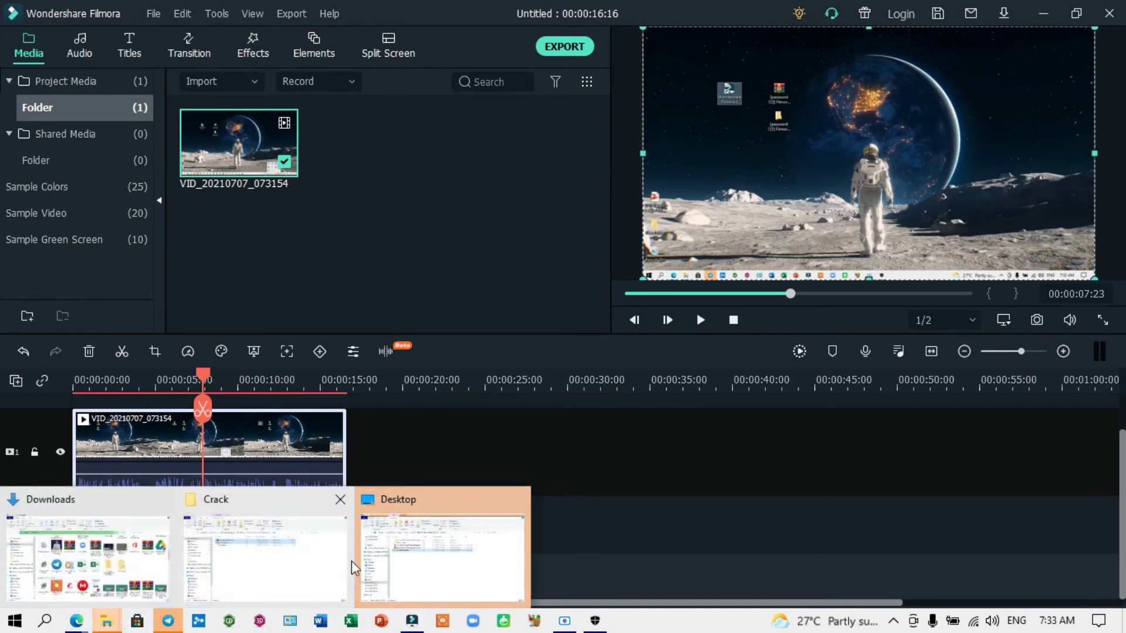
click(397, 567)
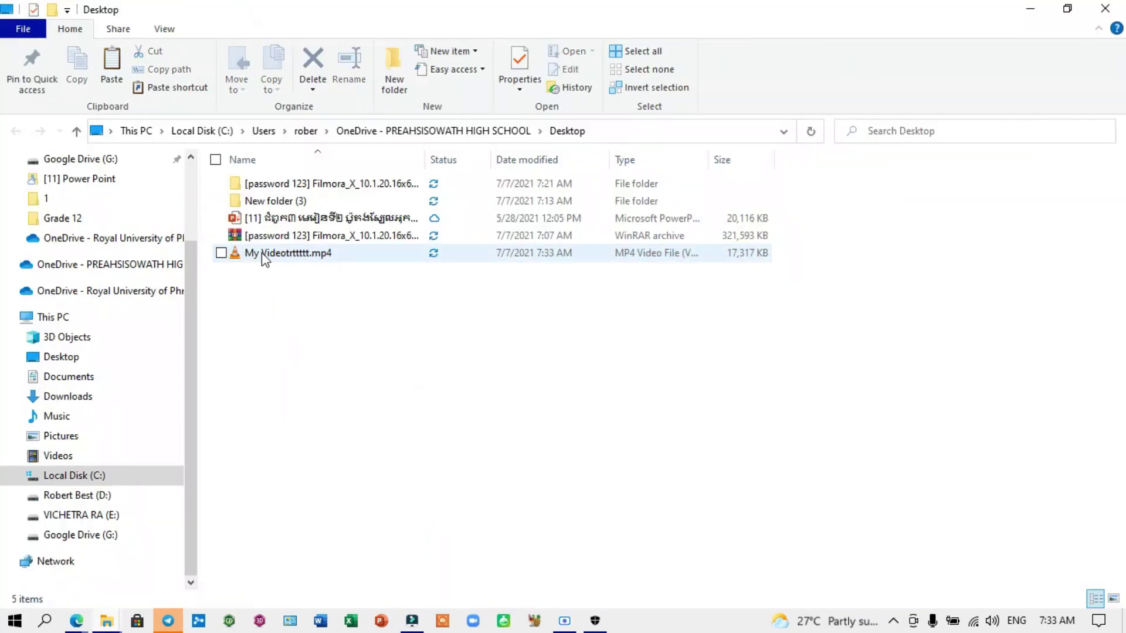
double_click(261, 251)
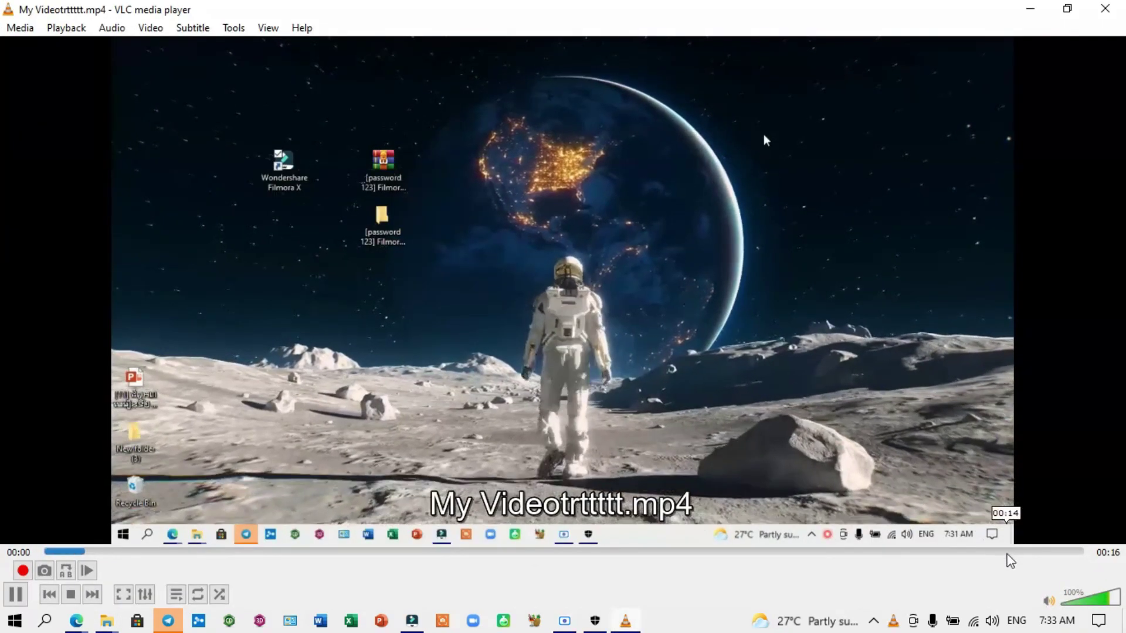
click(1030, 553)
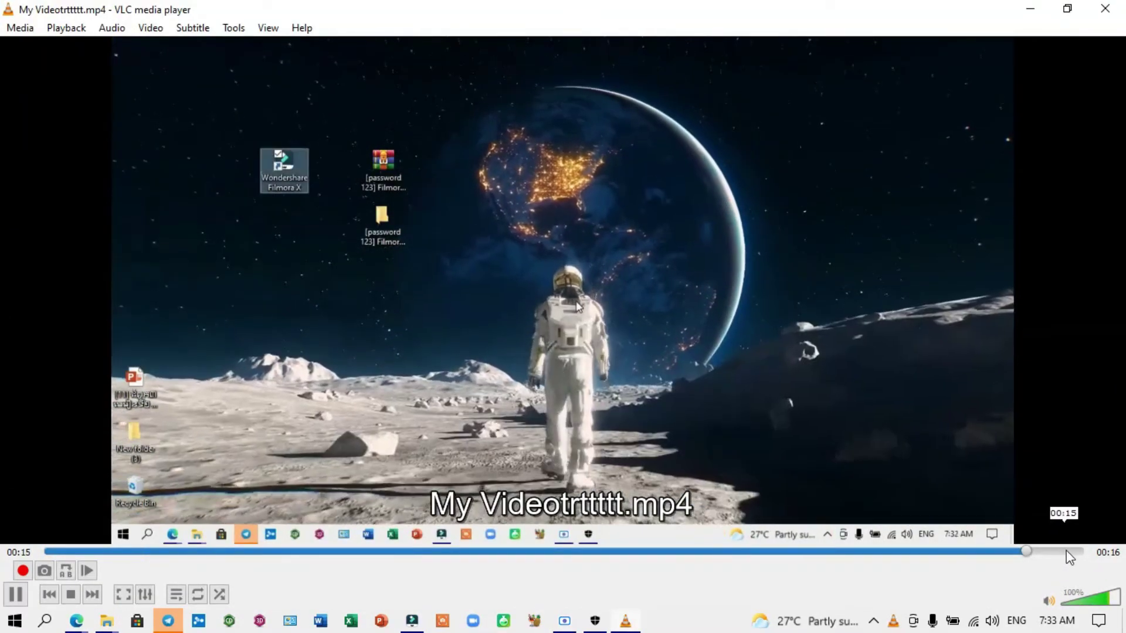